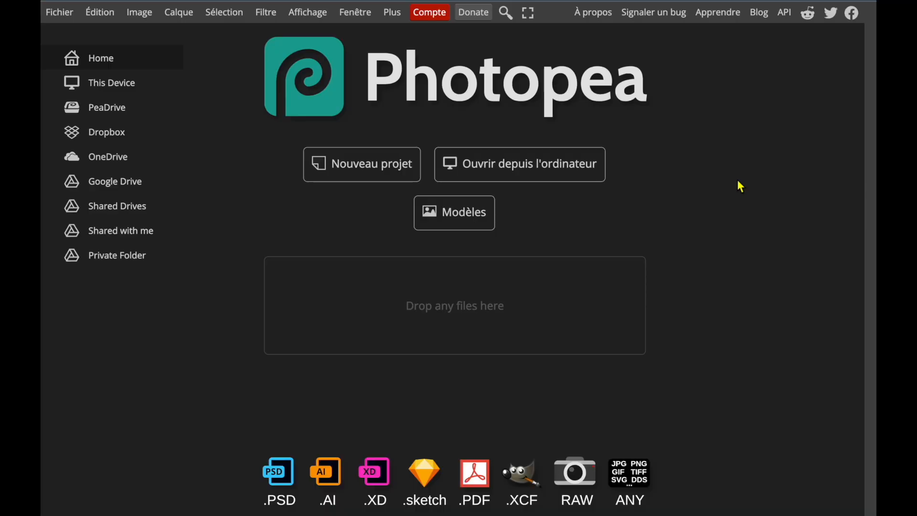
Step: Create a new 1920 x 1080 px project with a white background from the FB Event Image preset
click(358, 174)
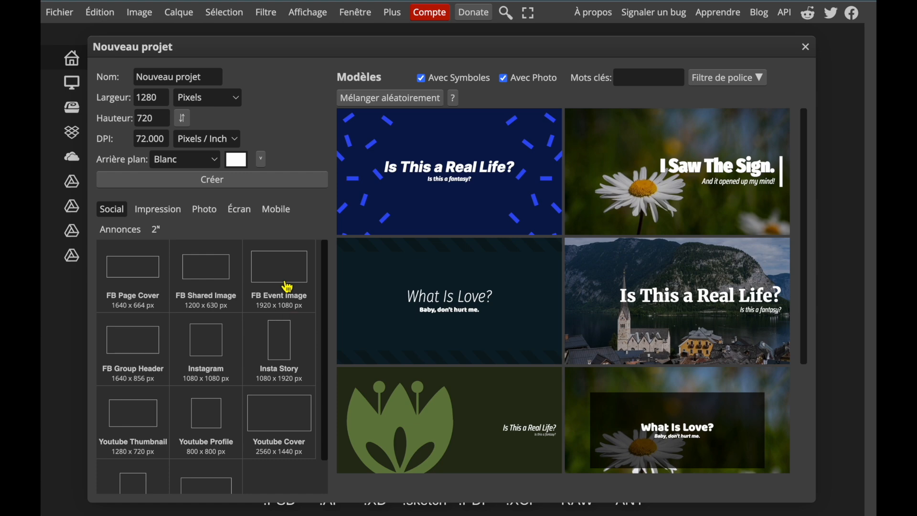
click(289, 307)
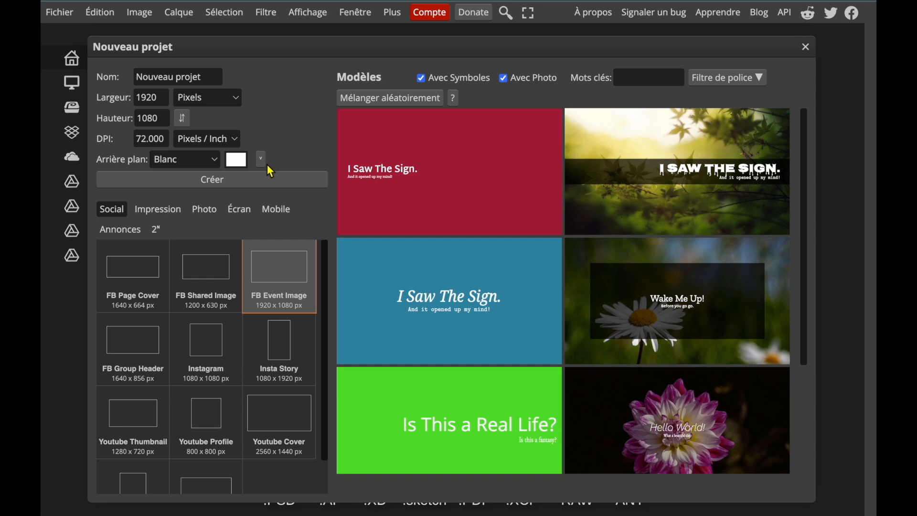
click(199, 186)
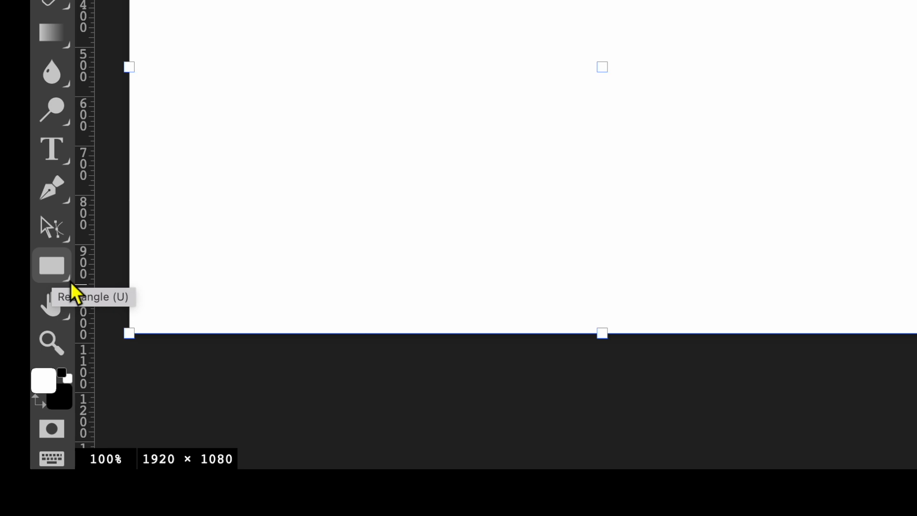
Step: Activate the custom shape tool (Forme personnalisée) and choose the thin downward arrow from the arrows category
right_click(70, 282)
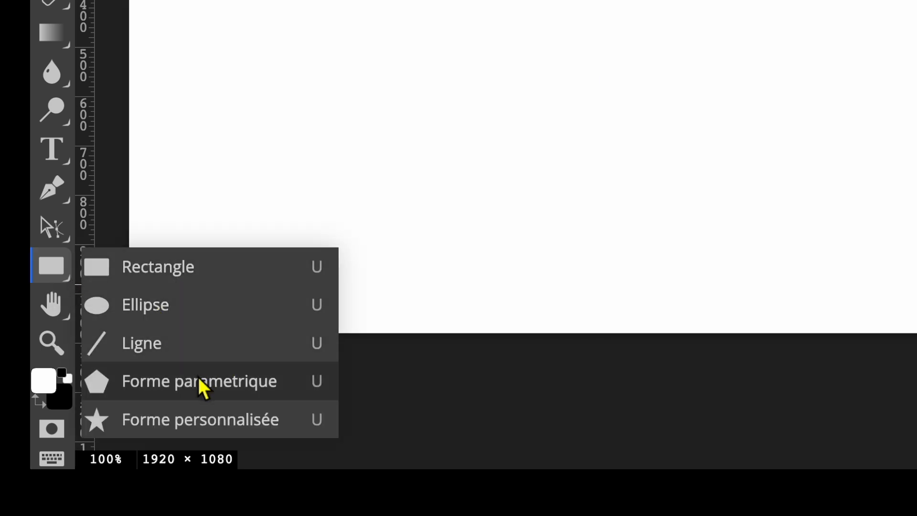
click(237, 420)
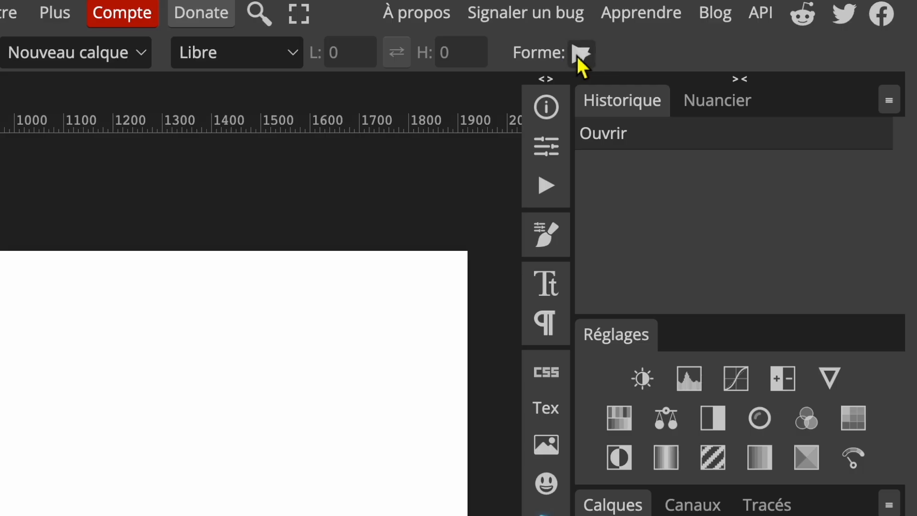
click(580, 53)
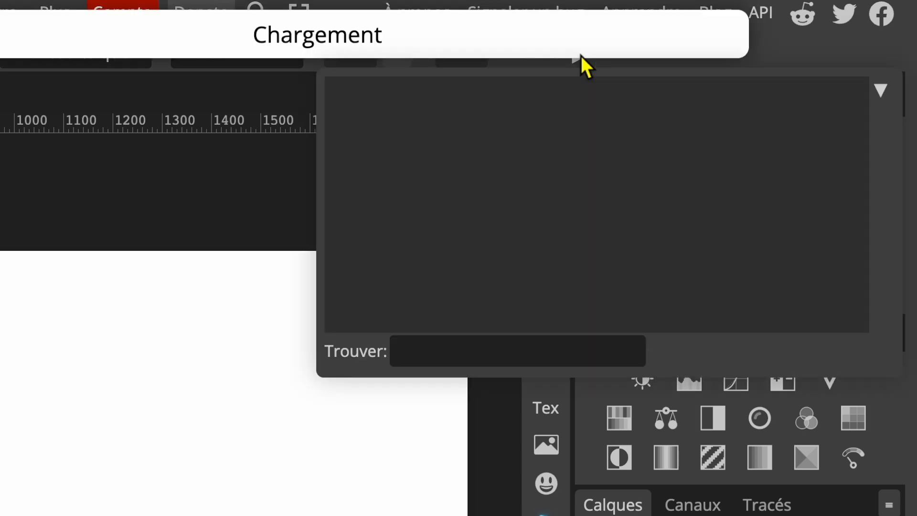
scroll(642, 182, down, 20)
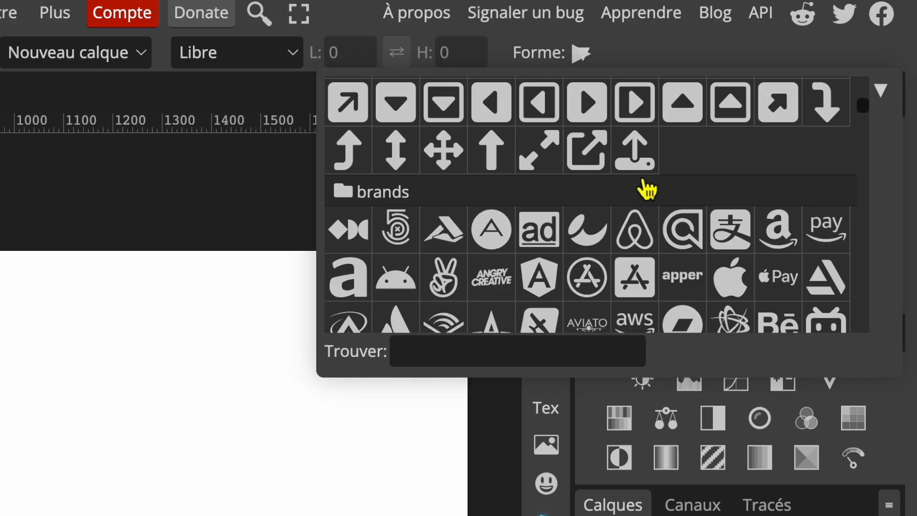
scroll(644, 189, down, 1)
scroll(573, 224, up, 15)
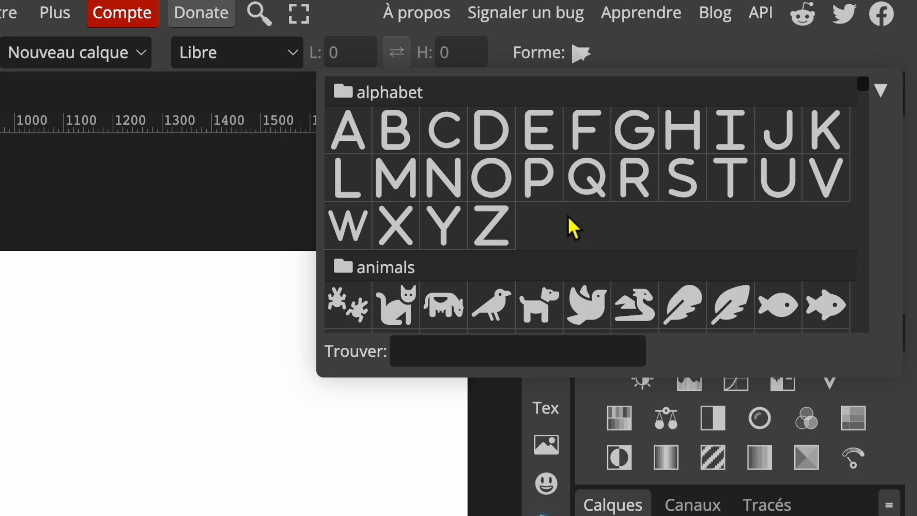
scroll(578, 227, down, 5)
scroll(525, 227, down, 3)
scroll(406, 205, up, 3)
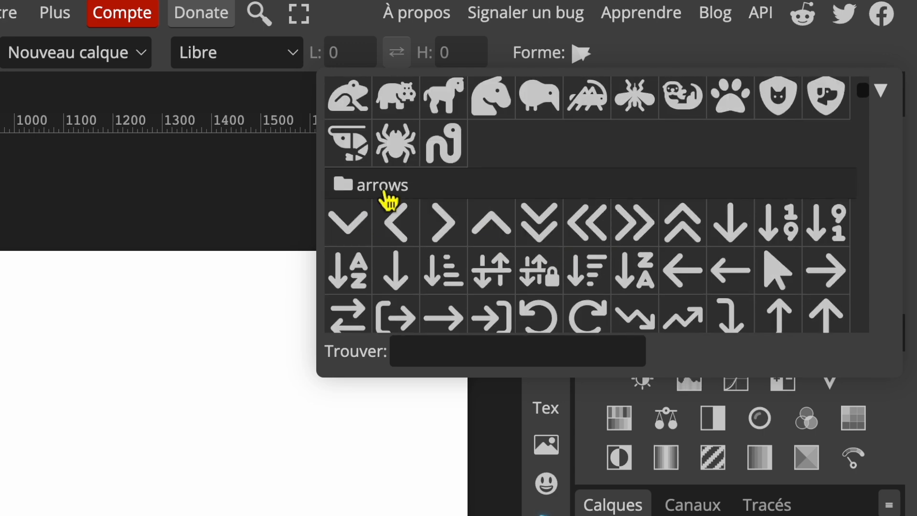
scroll(480, 231, down, 1)
scroll(480, 231, down, 3)
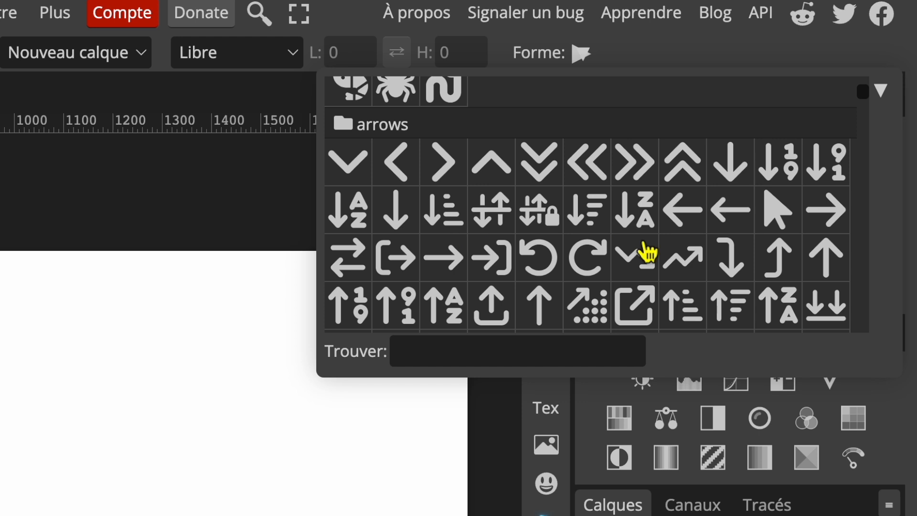
click(409, 225)
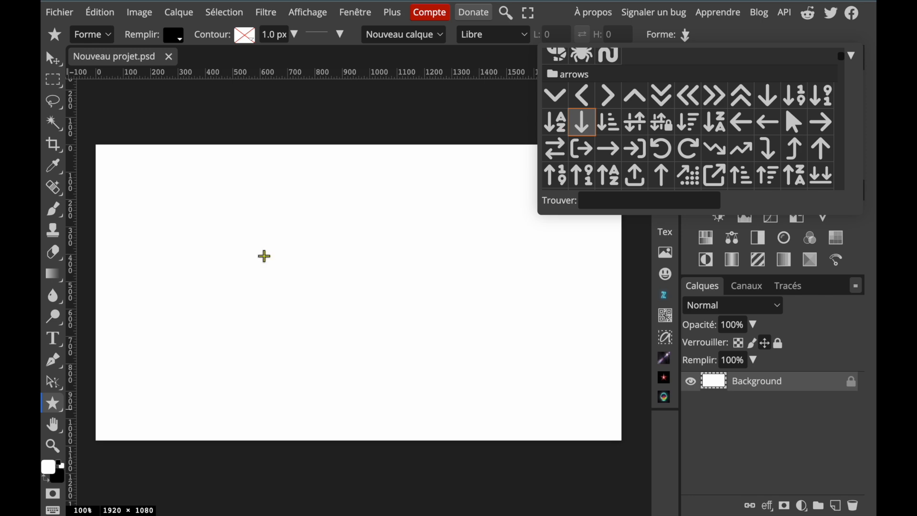
Step: Draw the downward arrow left of the canvas centre, about 220 px wide and 555 px tall
click(264, 256)
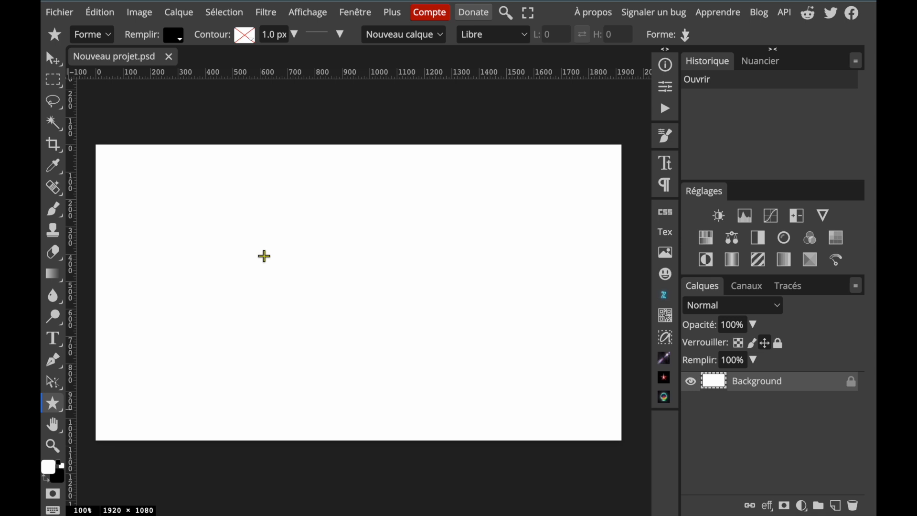
drag(265, 257, 344, 334)
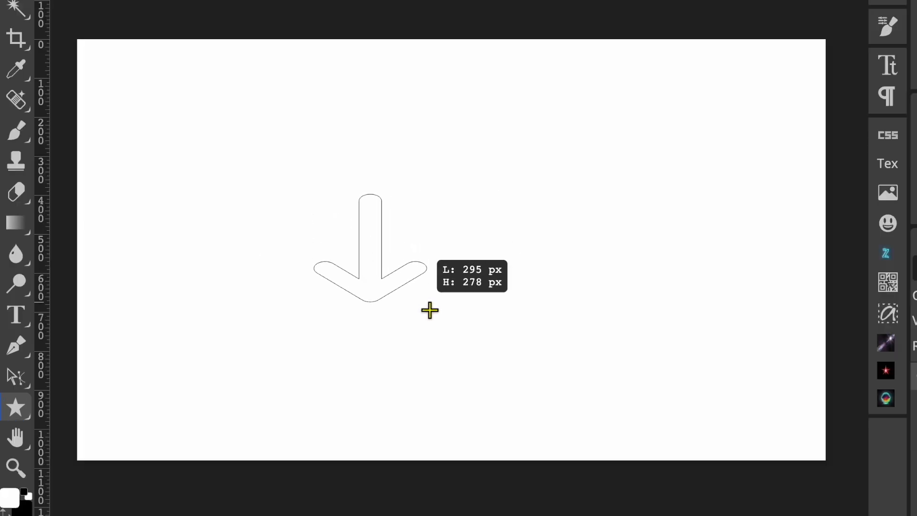
drag(430, 311, 404, 414)
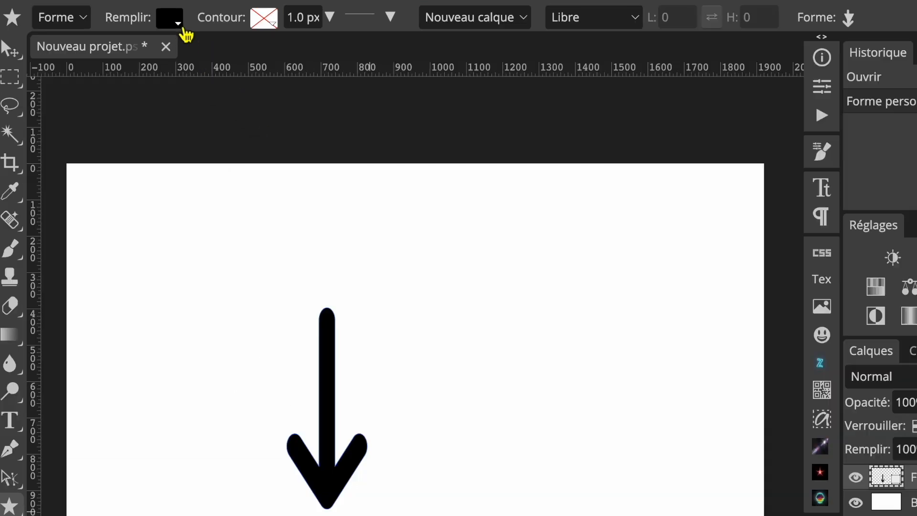
Step: Set the arrow's fill colour to yellow
click(180, 40)
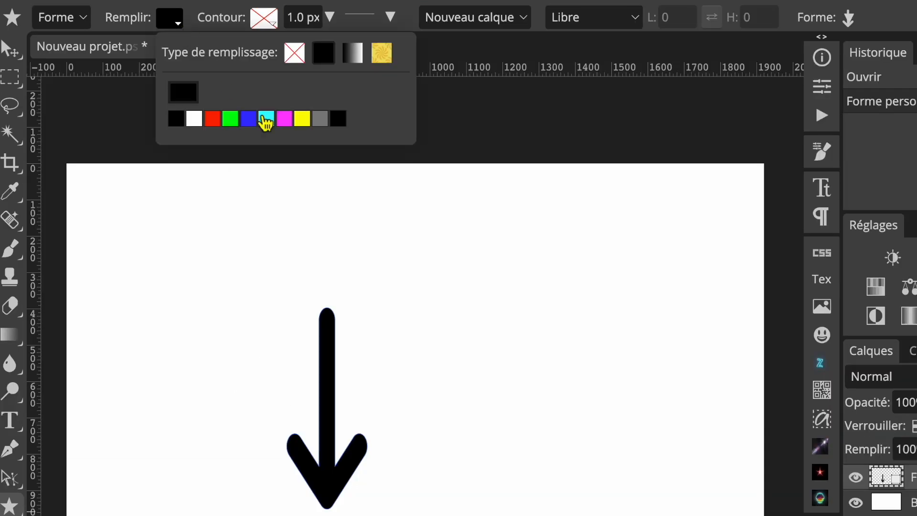
click(306, 123)
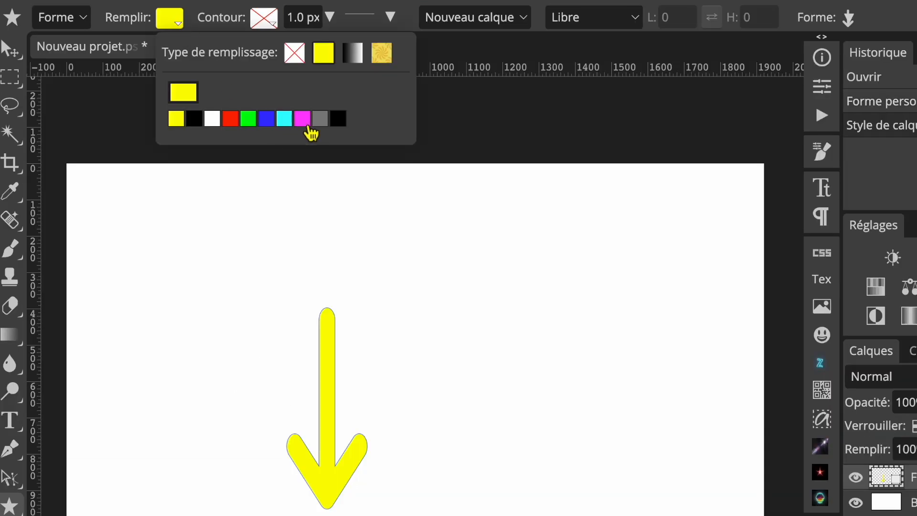
Step: Try a blue outline 3.9 px wide on the arrow and set the outline back to none
click(266, 26)
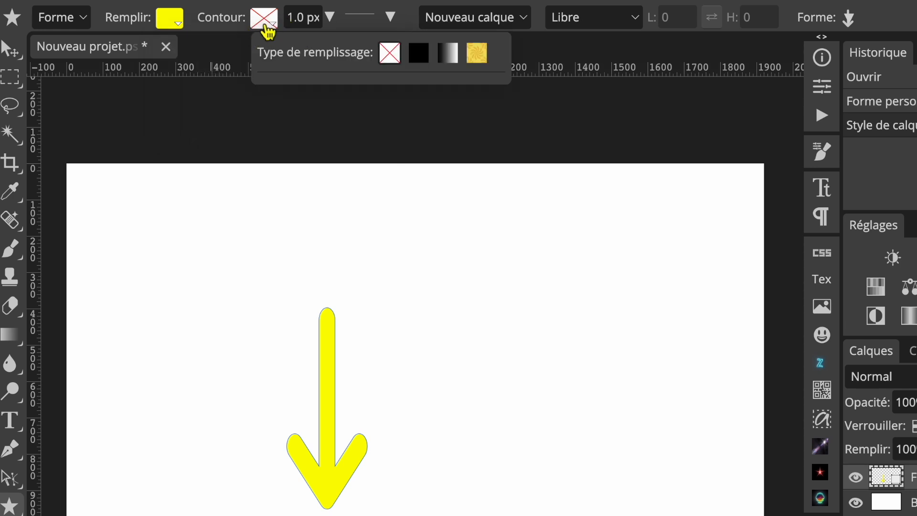
click(419, 61)
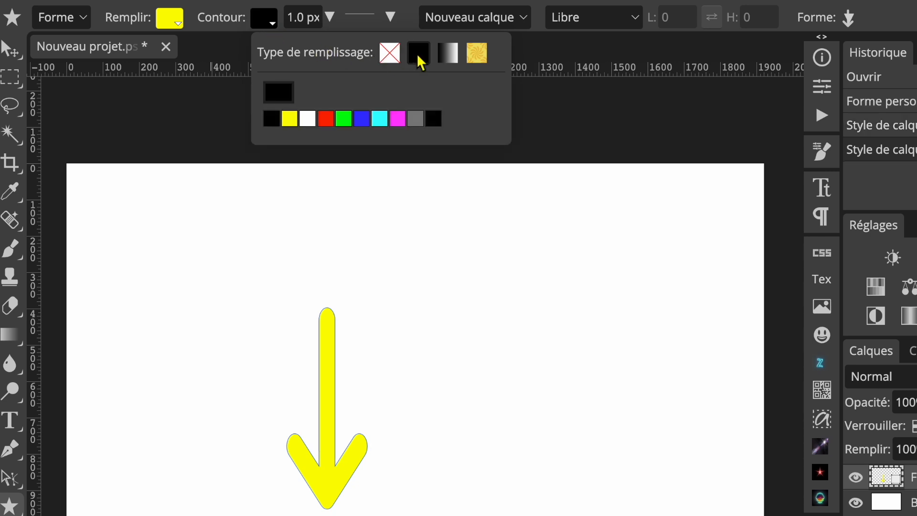
click(366, 121)
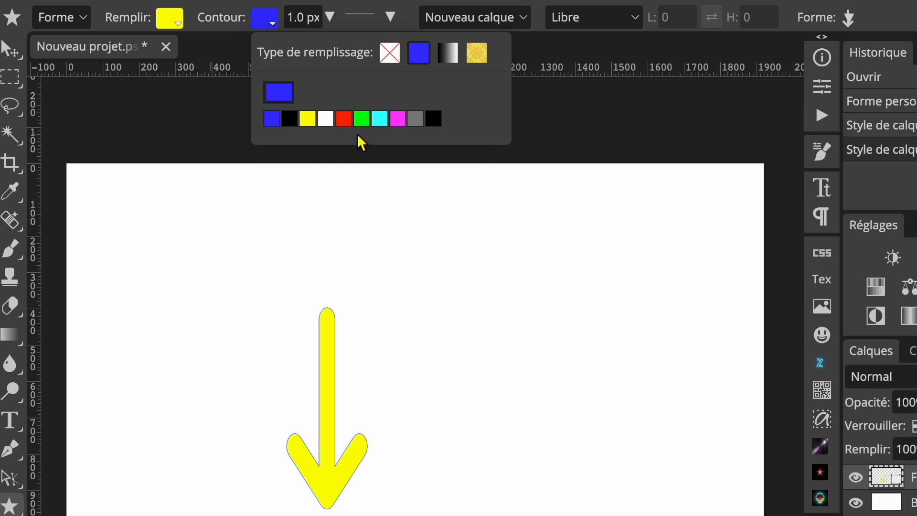
click(330, 19)
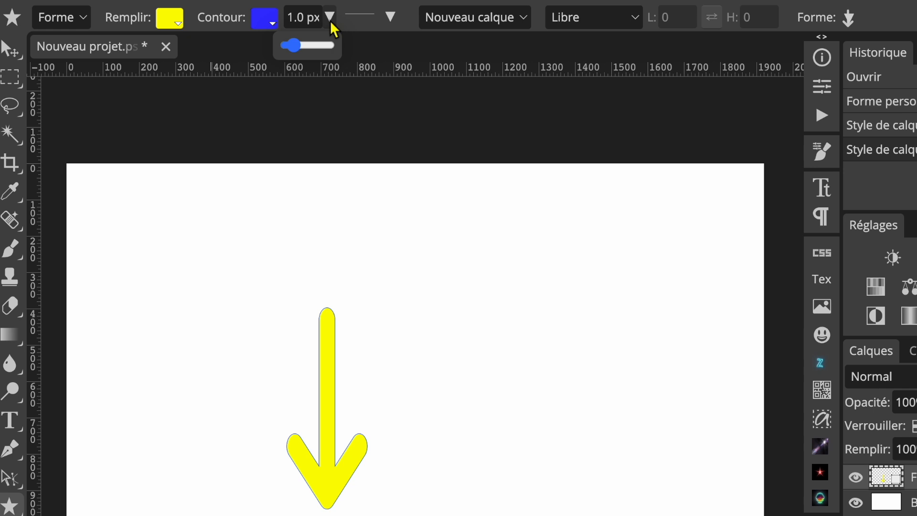
mouse_move(295, 46)
mouse_down()
mouse_move(308, 47)
mouse_move(299, 49)
mouse_up()
click(271, 23)
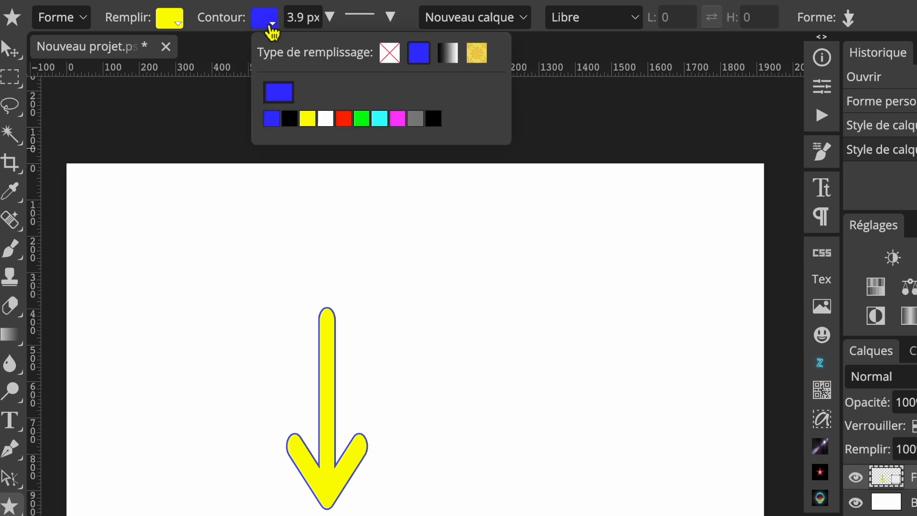
click(389, 55)
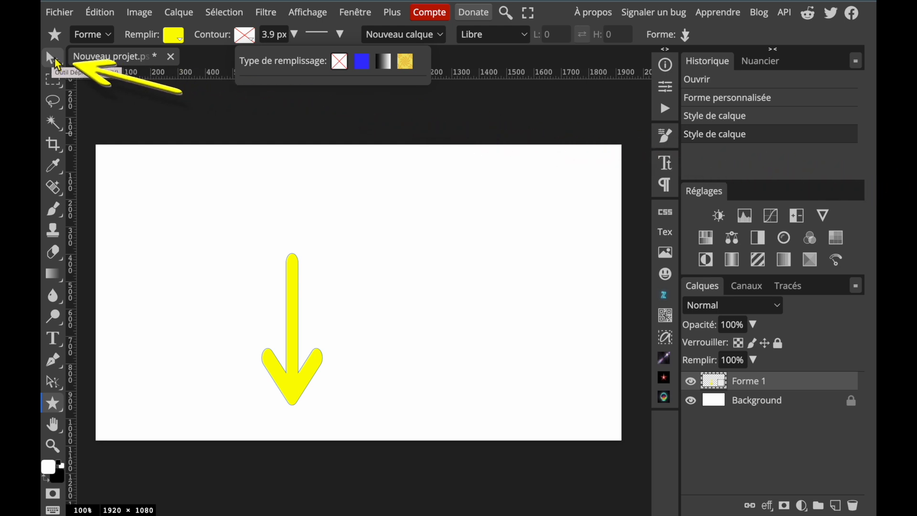
Step: Rotate the arrow by -91.1° so it points right and scale it up to 113.22%
click(55, 57)
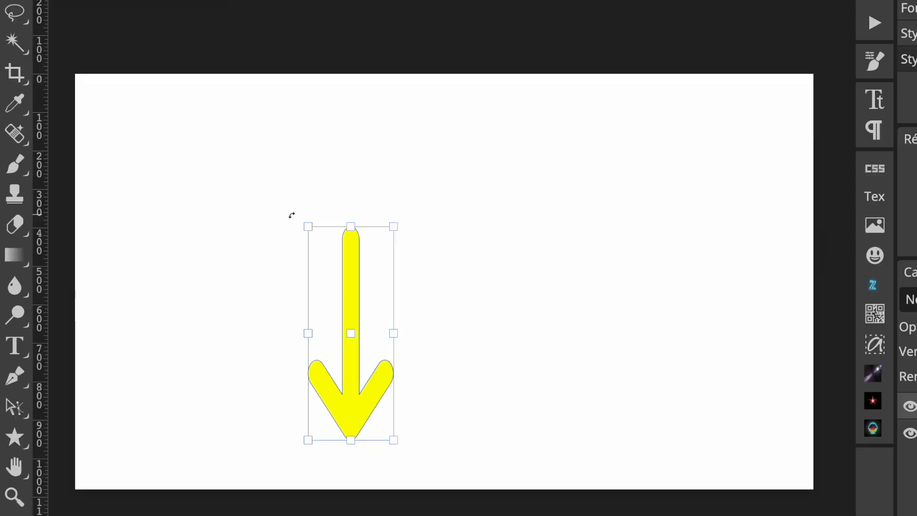
drag(248, 244, 245, 247)
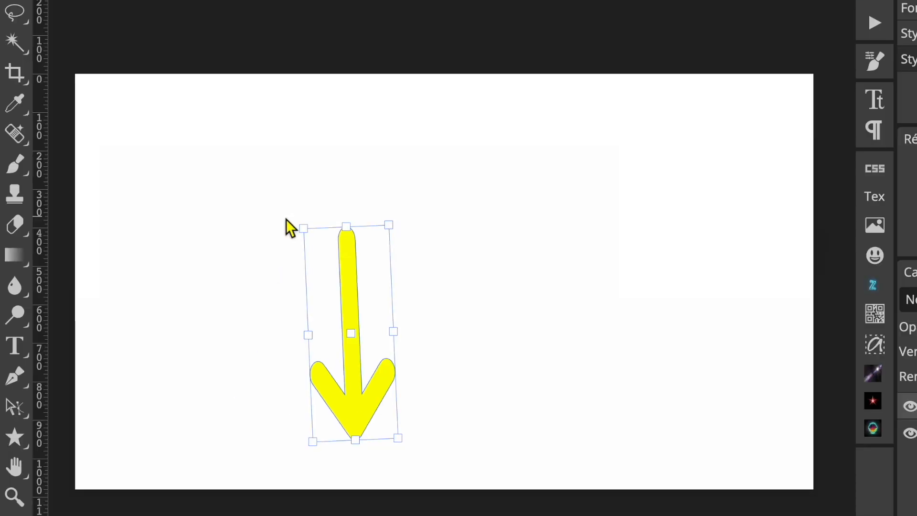
drag(286, 218, 267, 382)
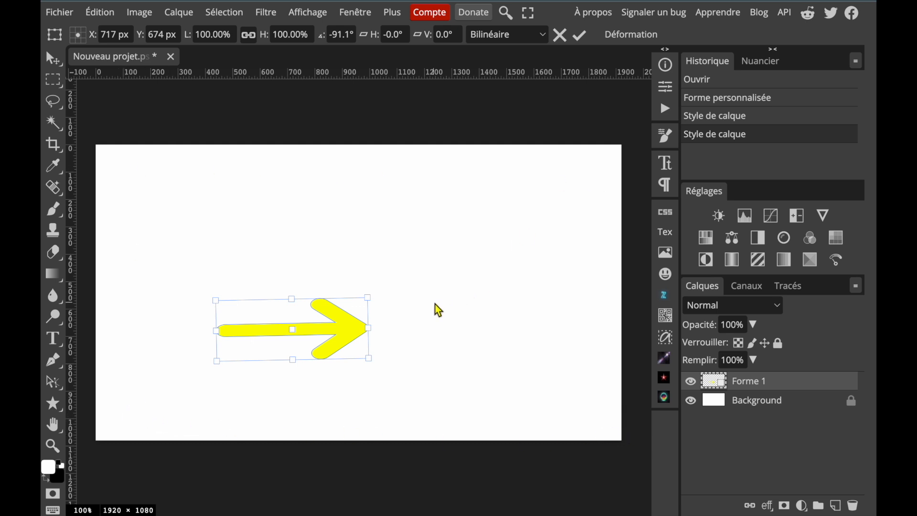
drag(373, 303, 399, 285)
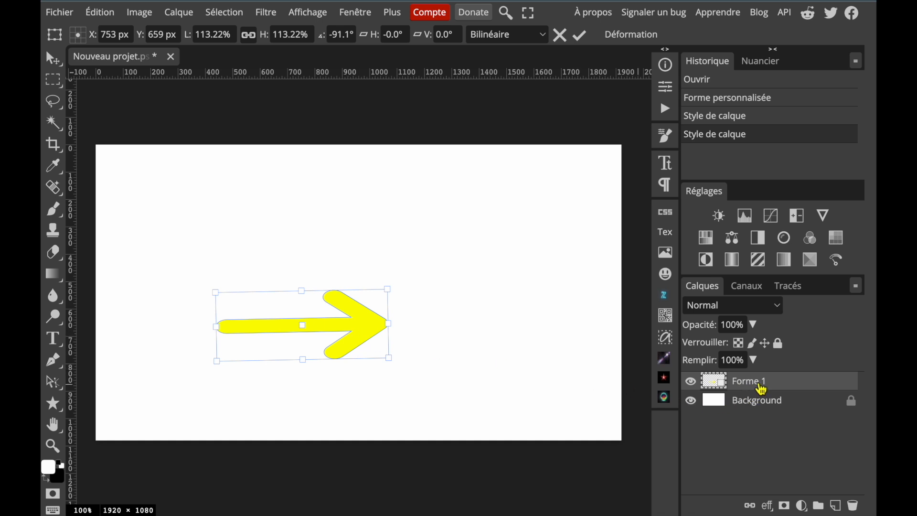
Step: Apply the transformation and rename the arrow's layer as "fleche jaune"
double_click(761, 384)
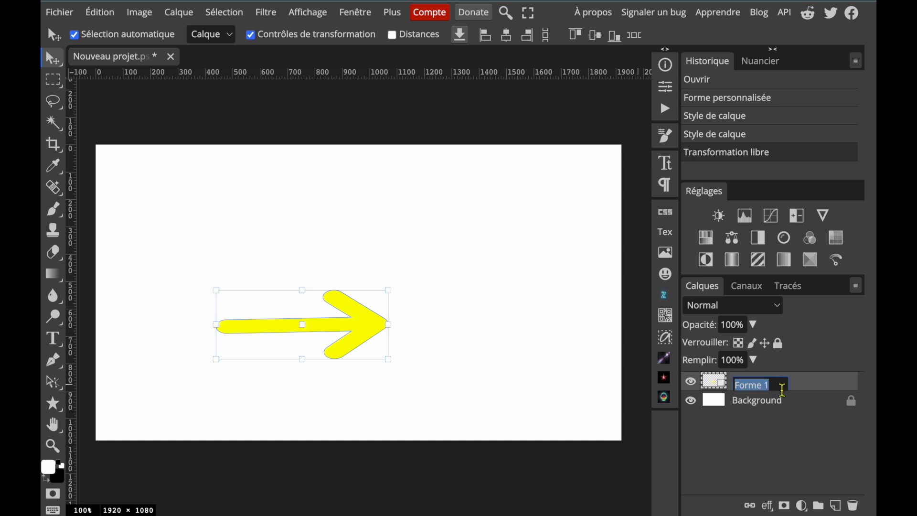
key(BackSpace)
text(fleche jaune)
key(Return)
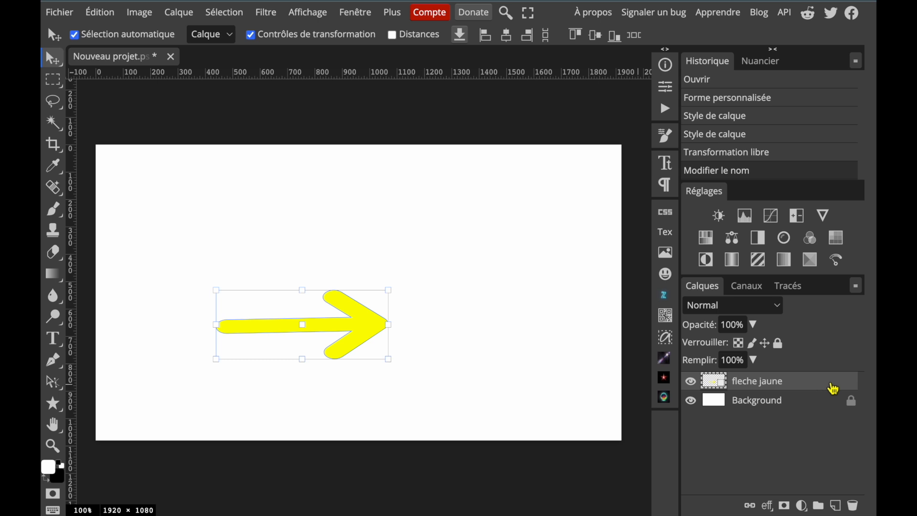
Step: Open the layer style settings of the fleche jaune layer and move the dialog clear of the arrow
double_click(833, 388)
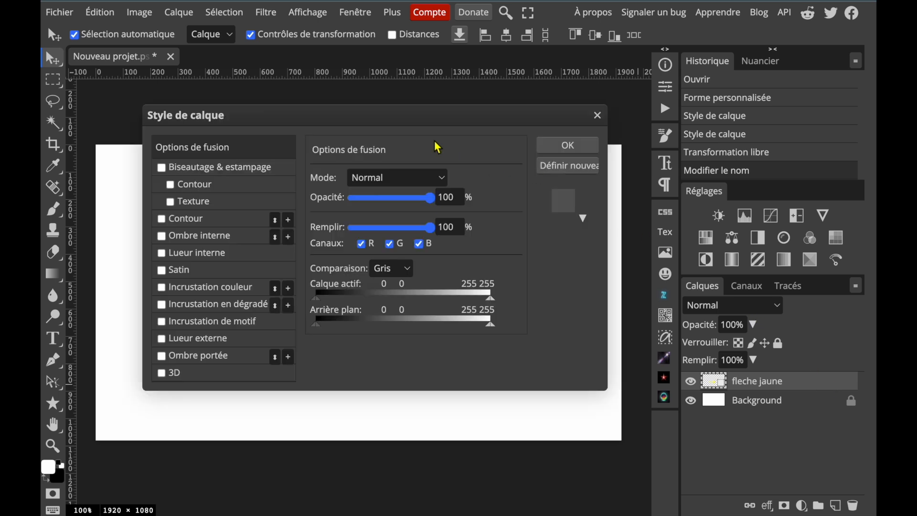
drag(393, 119, 722, 97)
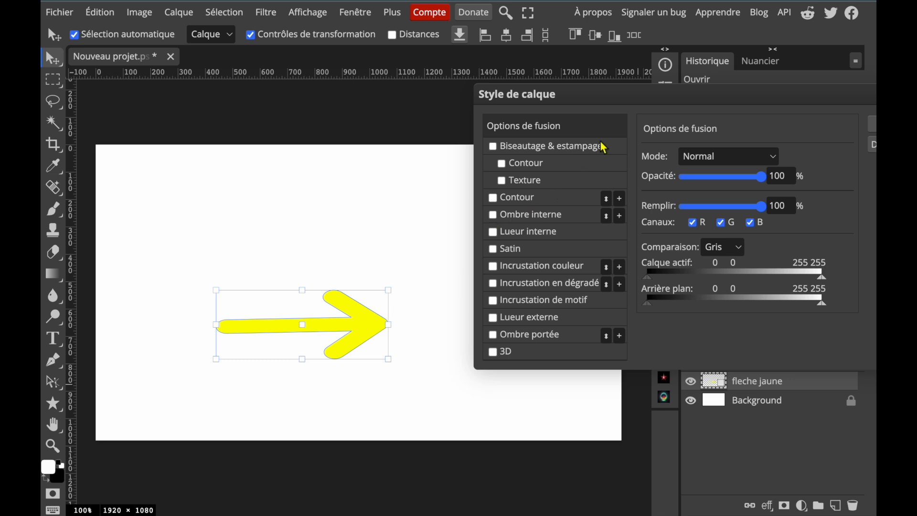
drag(701, 101, 636, 99)
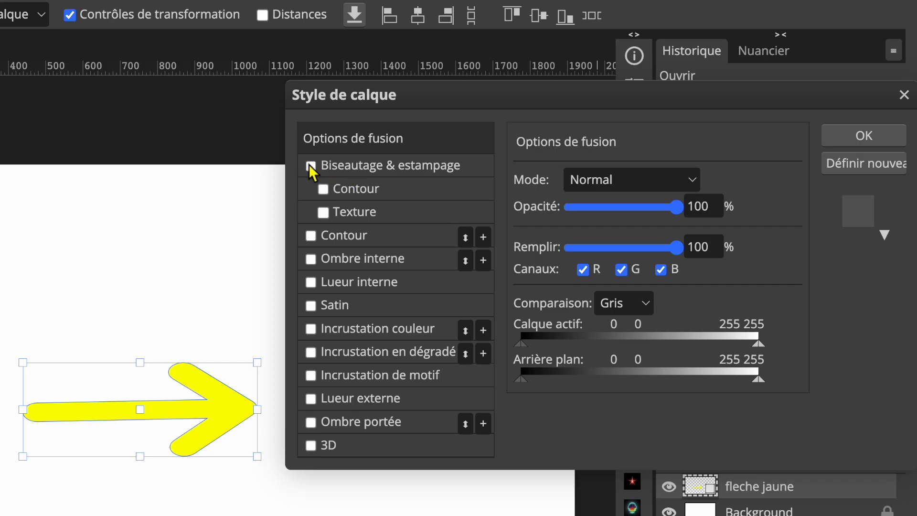
Step: Try the Biseautage & estampage, Ombre portée and 3D effects on the arrow one at a time, switching each off again
click(310, 166)
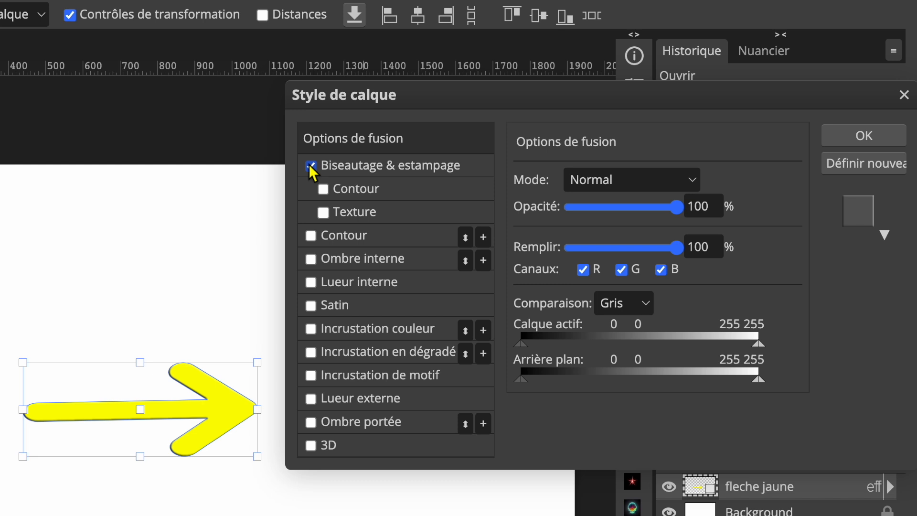
click(309, 166)
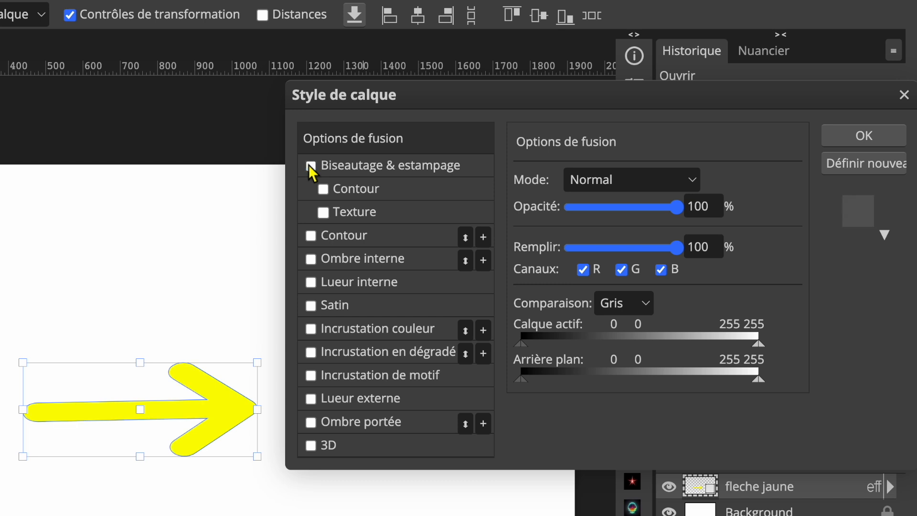
click(314, 422)
click(315, 422)
click(311, 446)
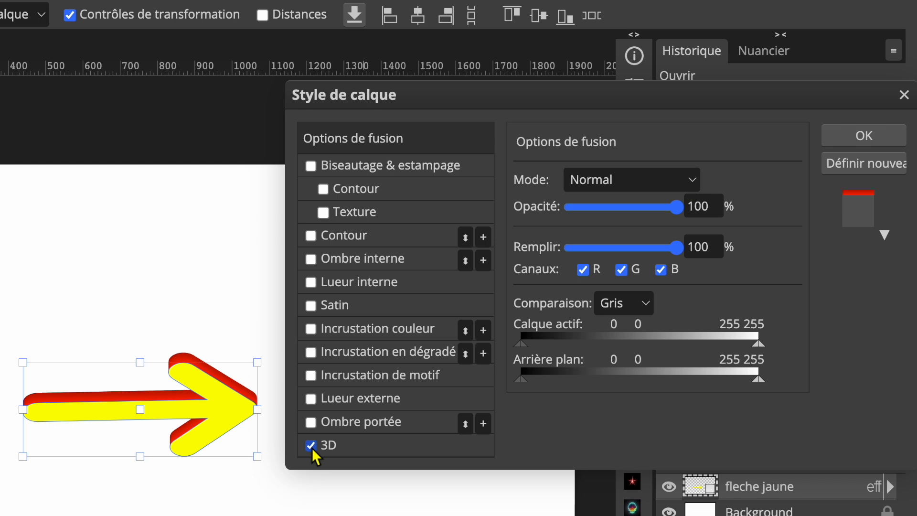
click(311, 446)
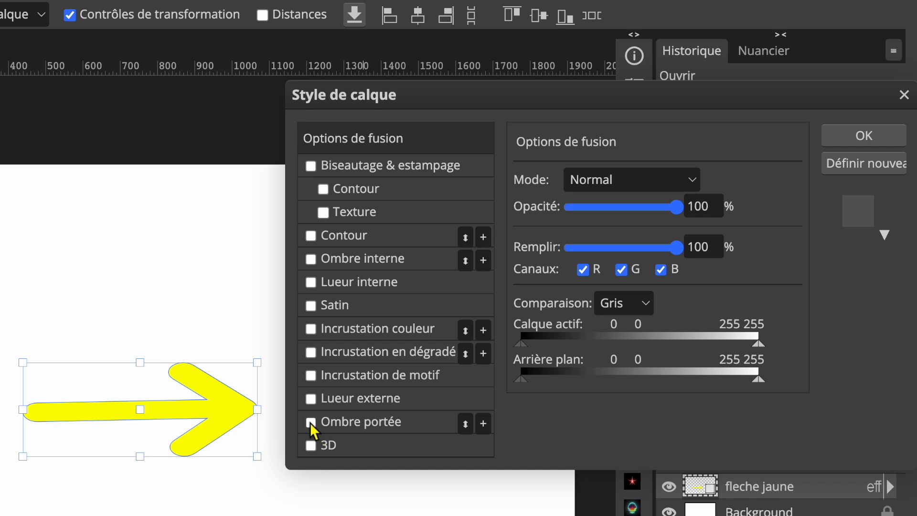
Step: Enable the Ombre portée effect on the arrow with a distance of 63 px, a spread of 3 % and a size of 16 px
click(311, 424)
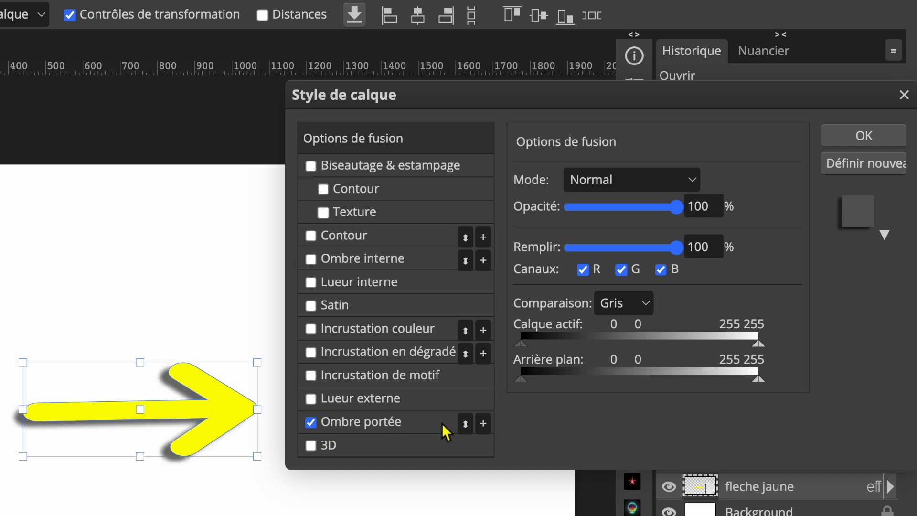
click(457, 427)
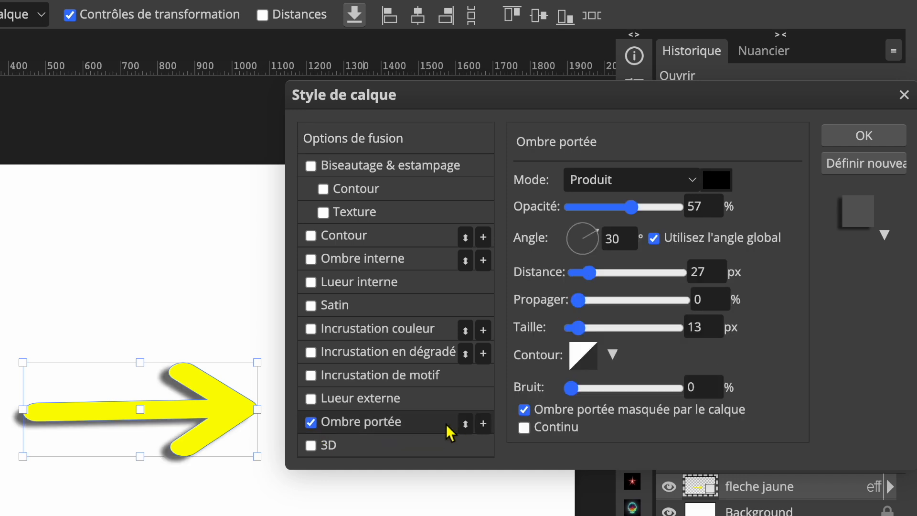
click(718, 269)
drag(595, 273, 608, 270)
mouse_move(579, 300)
mouse_down()
mouse_move(610, 301)
mouse_move(581, 301)
mouse_up()
mouse_move(577, 328)
mouse_down()
mouse_move(598, 327)
mouse_move(583, 326)
mouse_up()
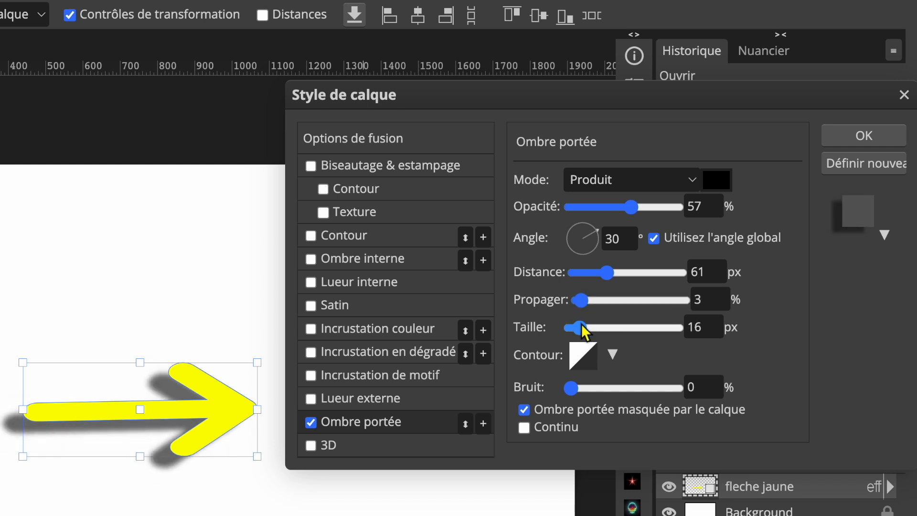
drag(609, 271, 609, 270)
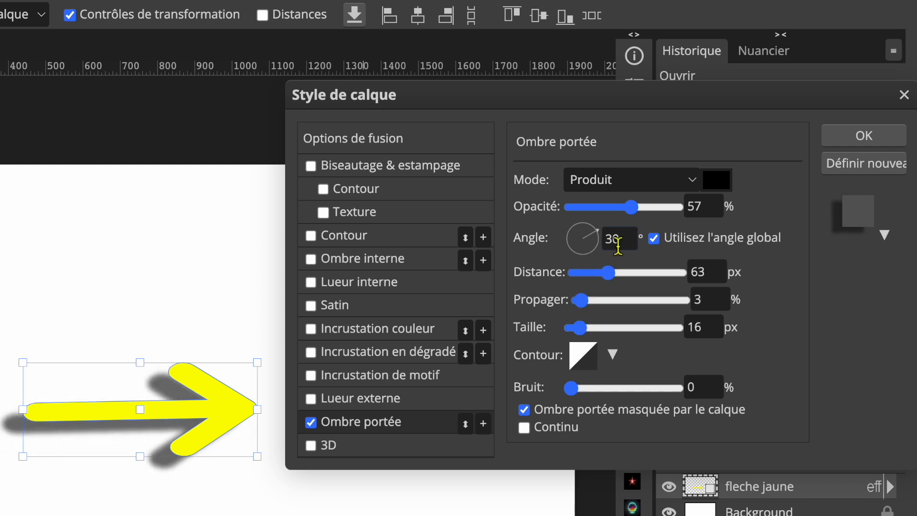
Step: Set the drop shadow's angle to 65° and its opacity to 33 %, and apply the layer style
click(603, 238)
mouse_move(600, 237)
mouse_down()
mouse_move(598, 247)
mouse_move(595, 234)
mouse_up()
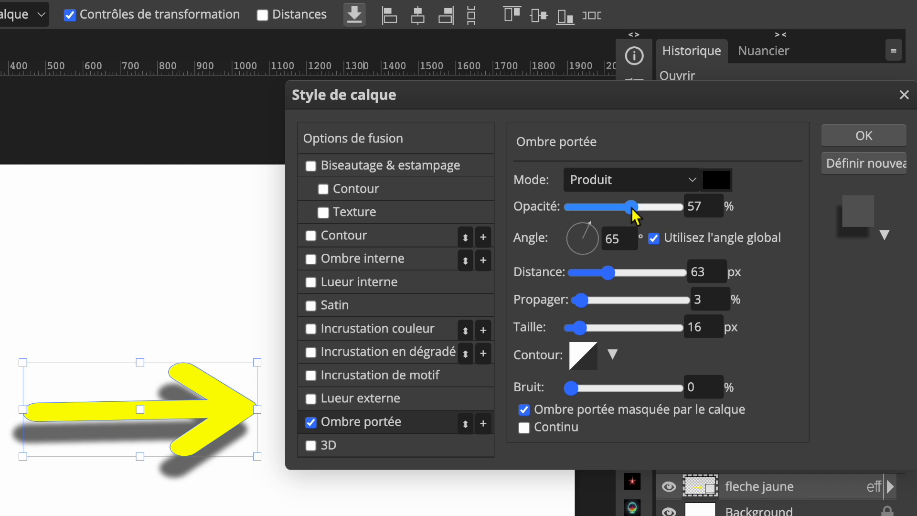
drag(631, 208, 607, 210)
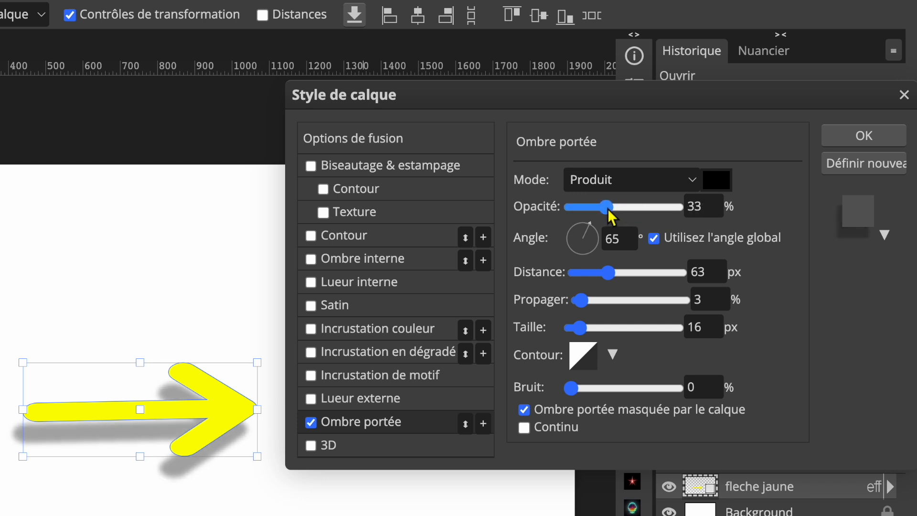
click(853, 137)
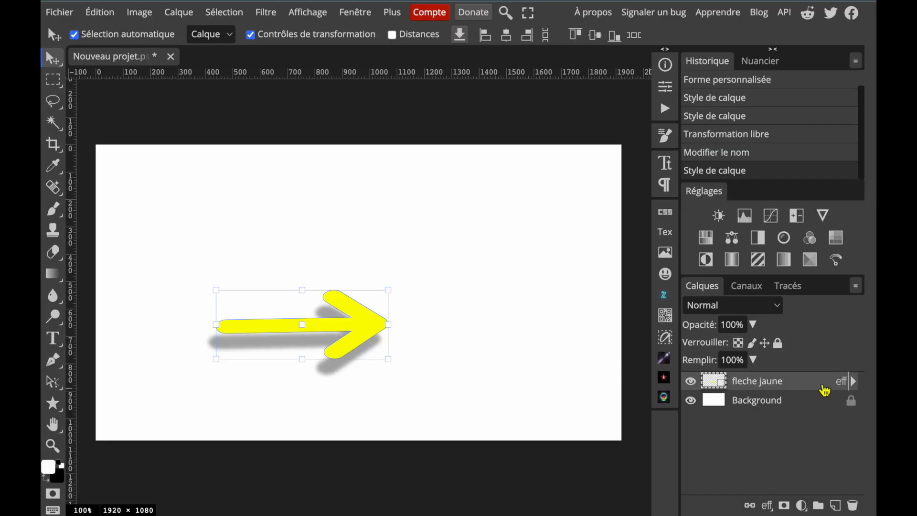
Step: Add Biseautage & estampage to the fleche jaune layer in the Biseau externe style with a 5 px size, and apply it
double_click(838, 385)
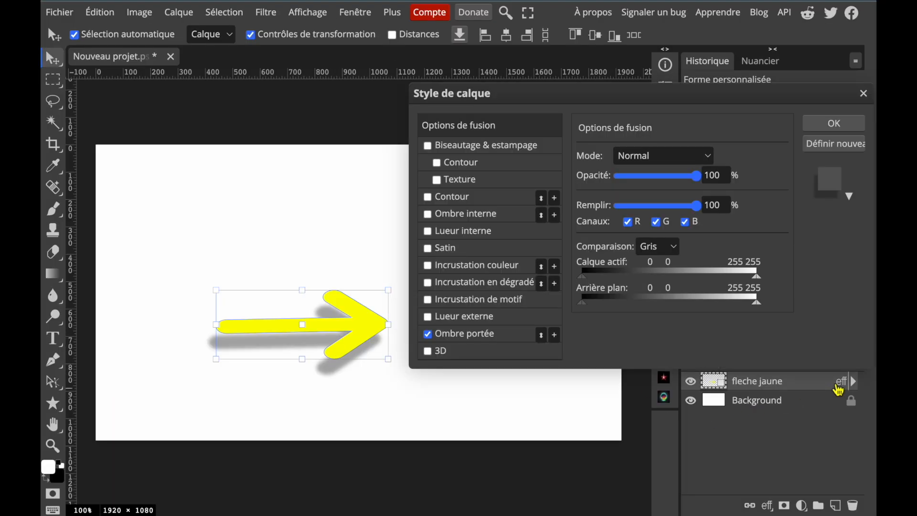
click(428, 146)
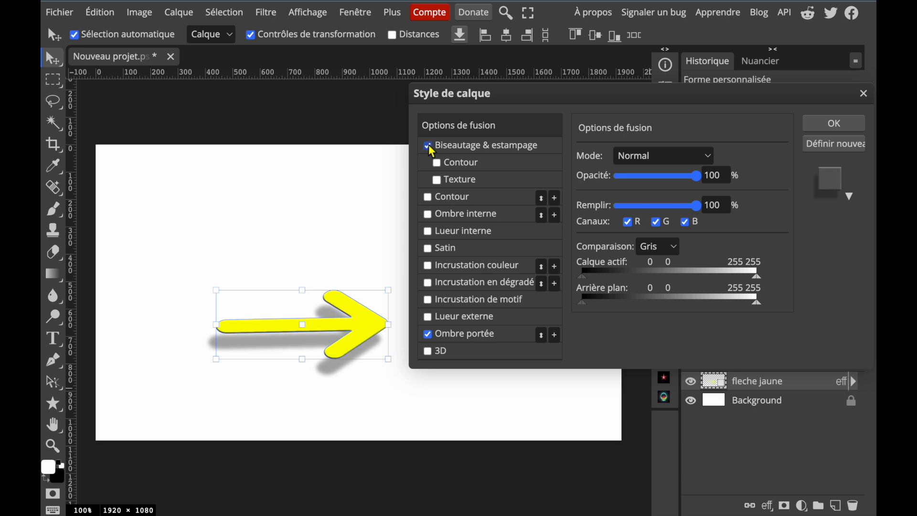
click(549, 148)
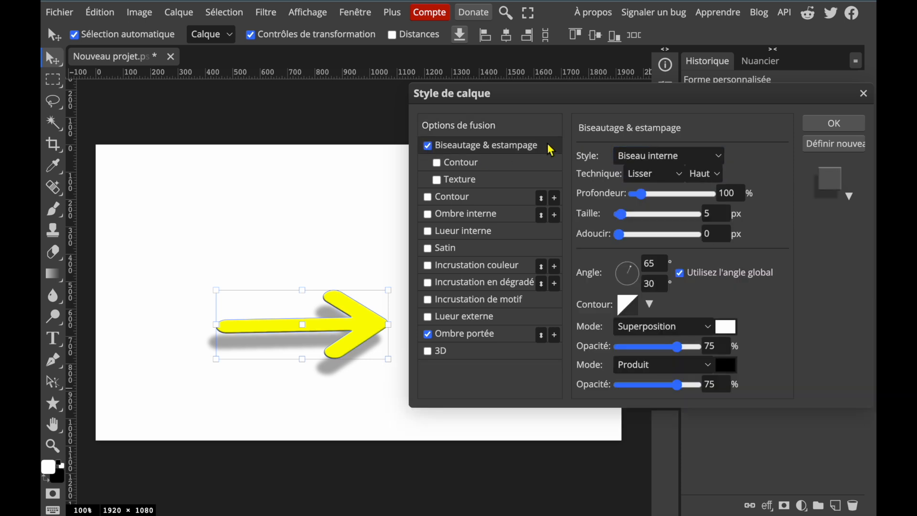
click(656, 157)
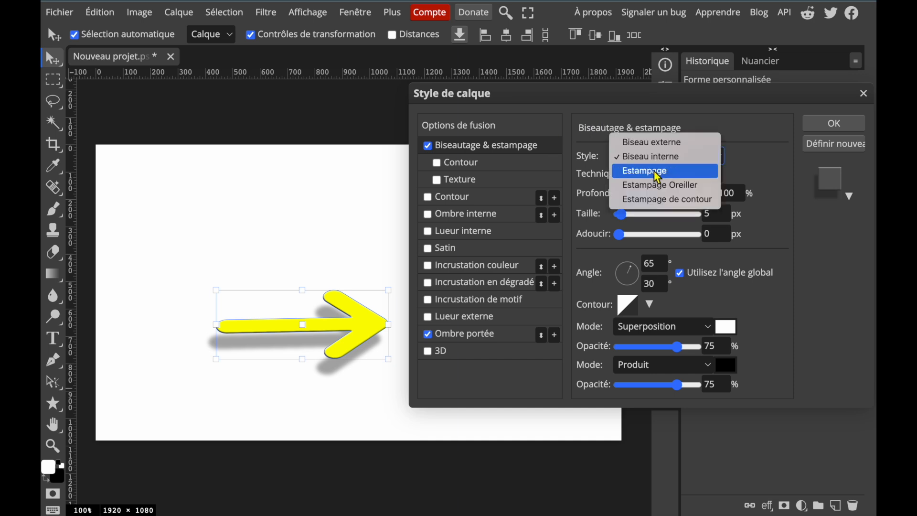
click(654, 171)
click(660, 157)
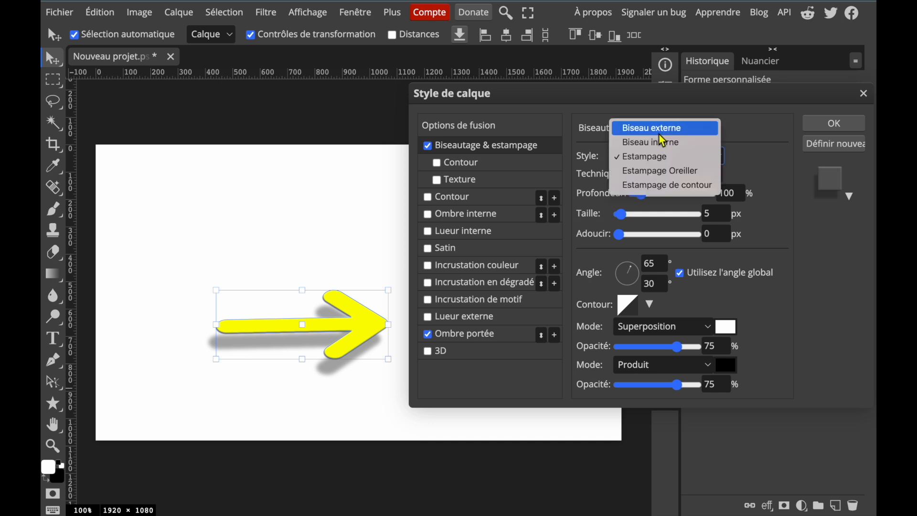
click(662, 139)
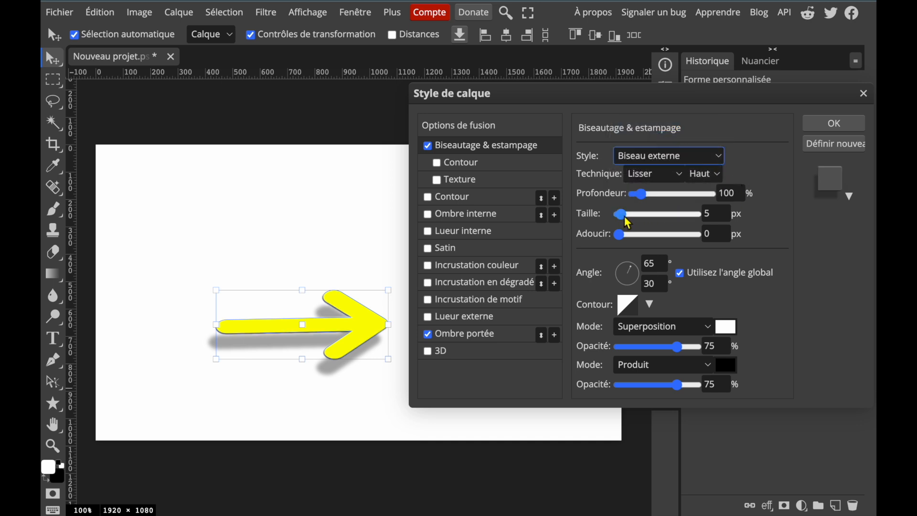
mouse_move(621, 214)
mouse_down()
mouse_move(633, 215)
mouse_move(625, 222)
mouse_up()
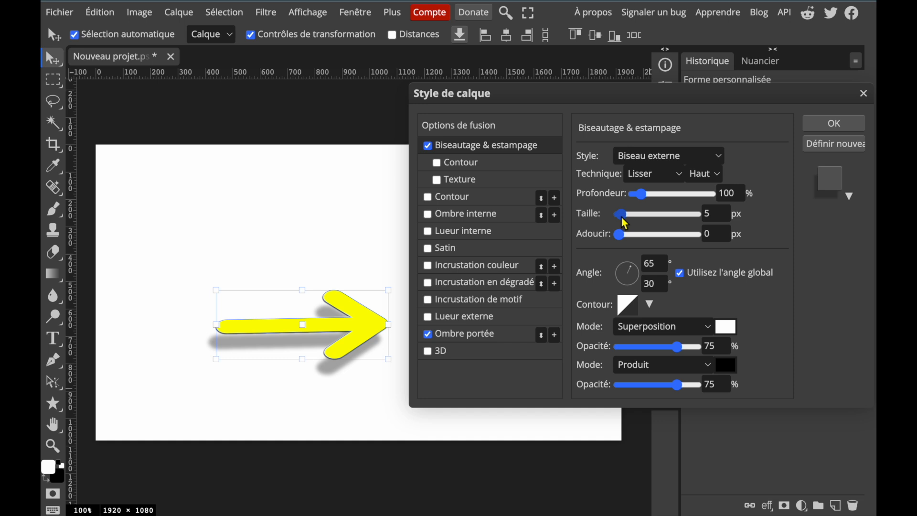
click(831, 125)
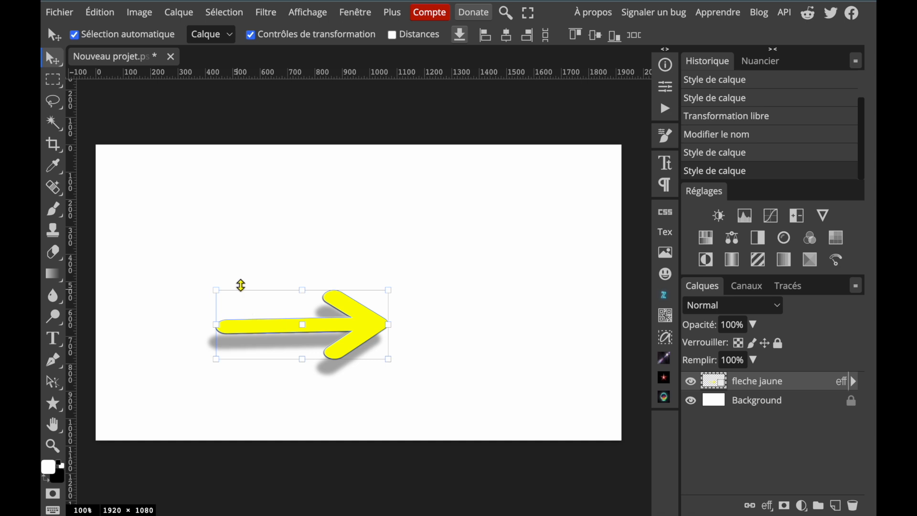
Step: Crop the canvas closely around the arrow and its shadow to about 705 × 393 px, deleting the cropped pixels
click(54, 144)
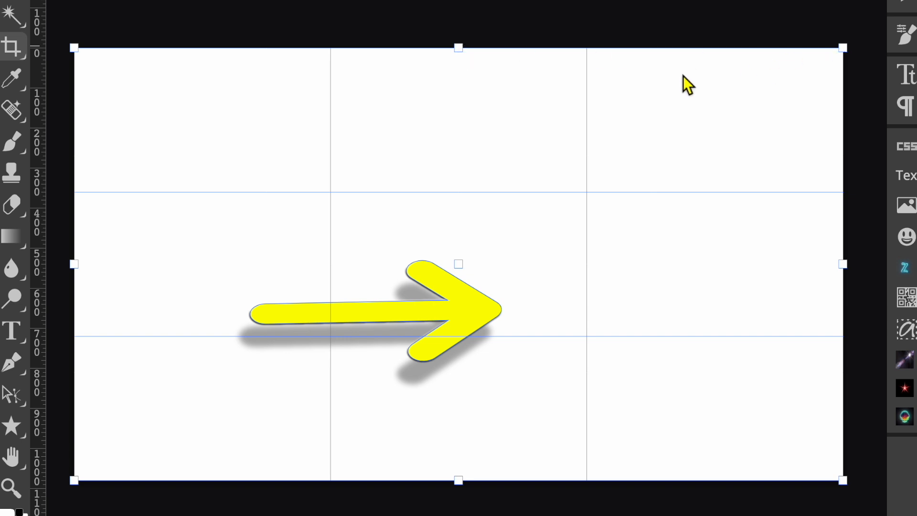
drag(465, 55, 463, 237)
drag(848, 371, 507, 370)
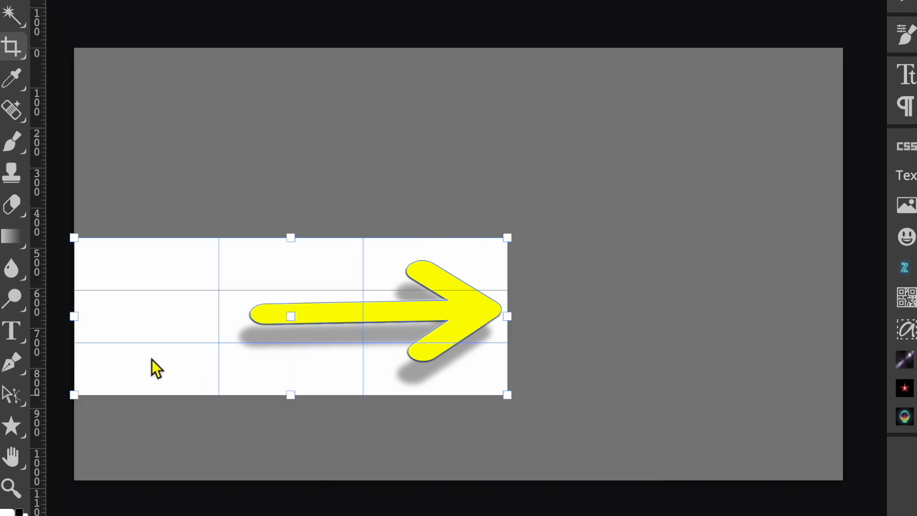
drag(74, 320, 225, 317)
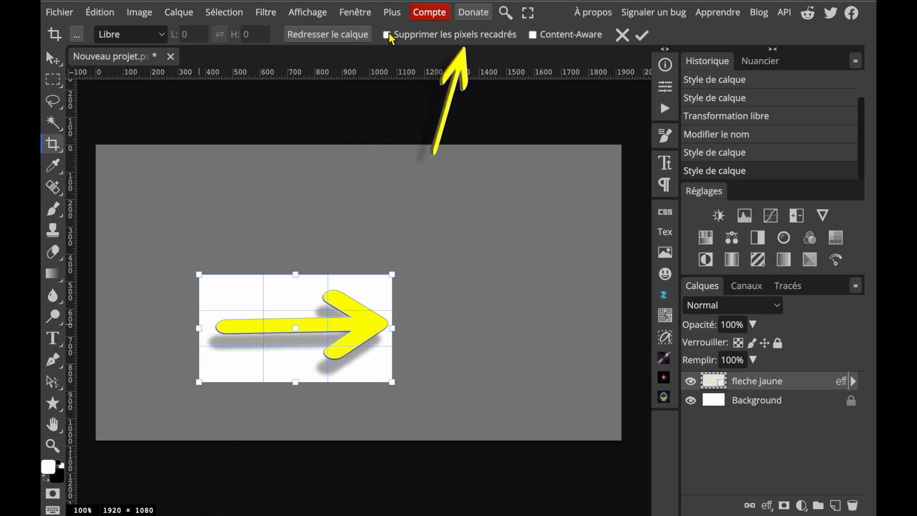
click(388, 36)
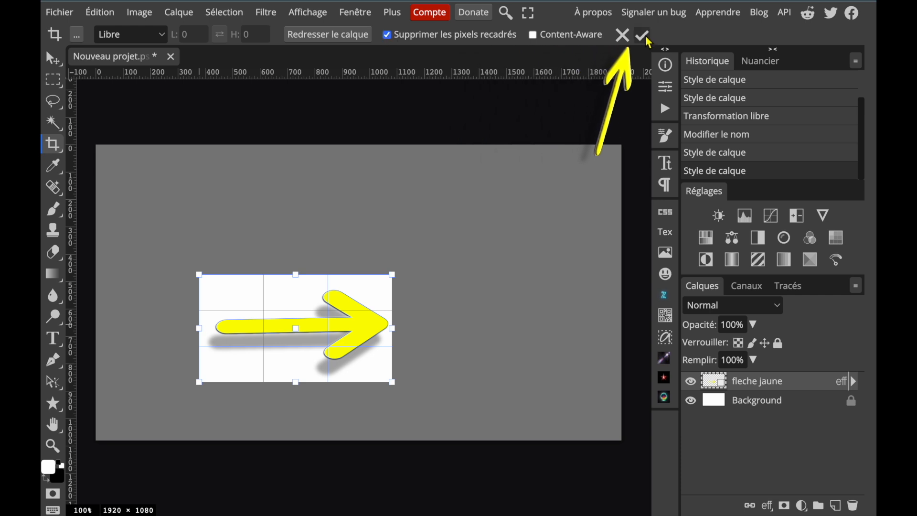
click(642, 35)
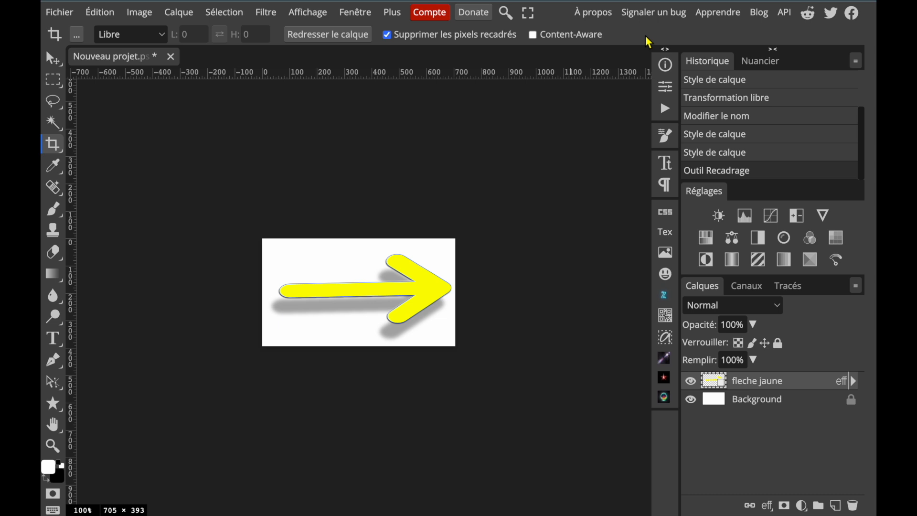
Step: Duplicate the cropped image as a second document and rename the original document as "fleche jaune"
click(141, 13)
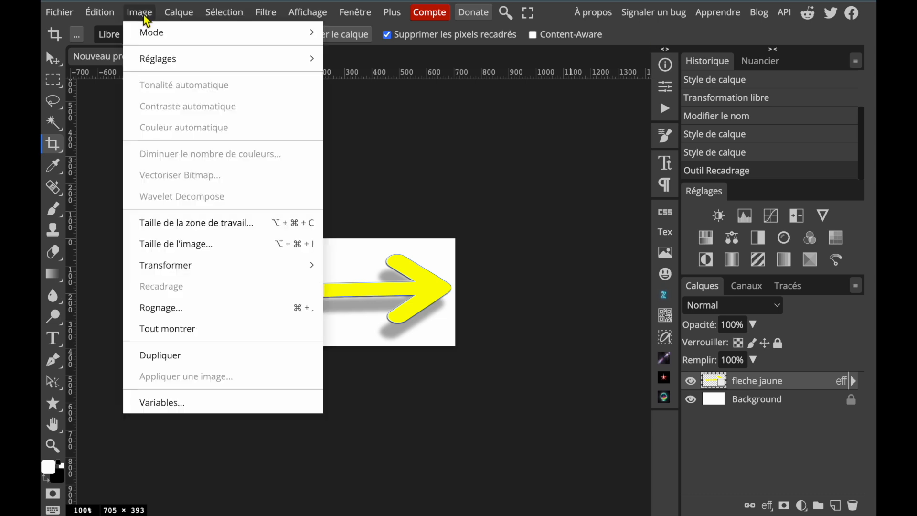
click(165, 355)
click(119, 60)
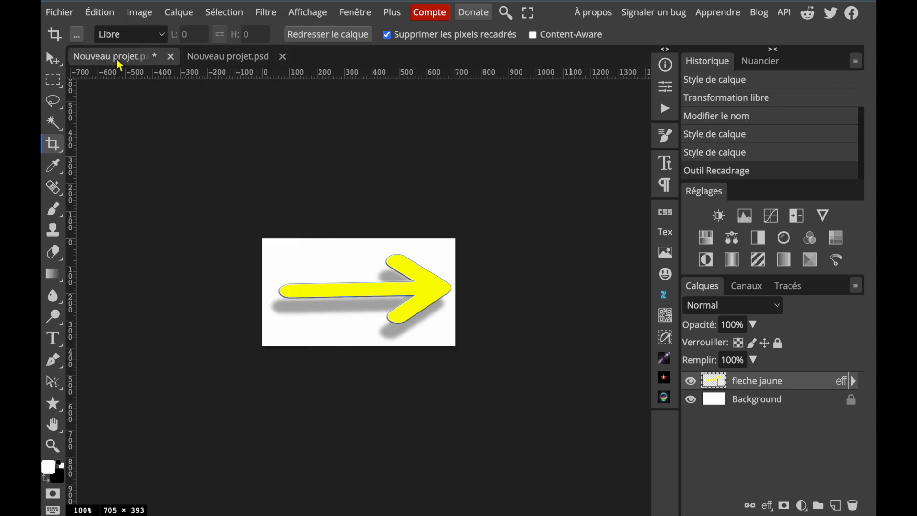
double_click(119, 65)
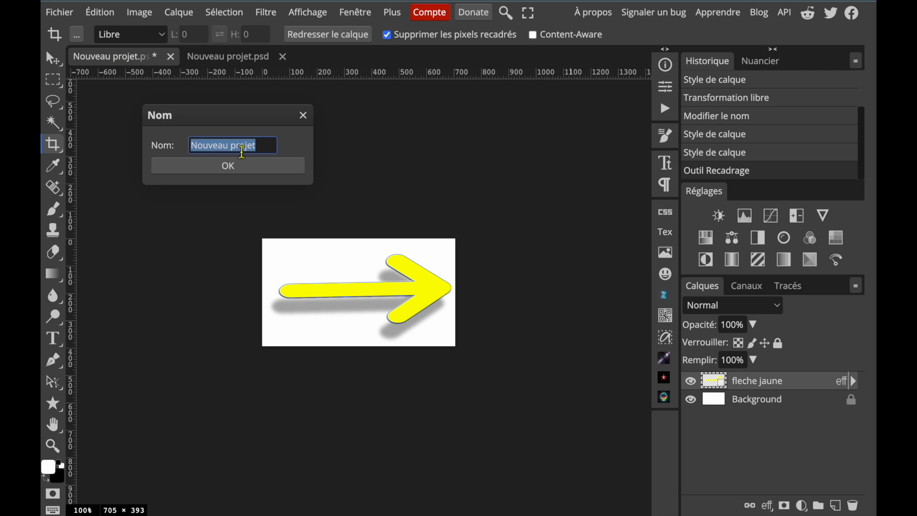
text(fleche jaune)
key(Return)
Step: Rename the duplicated document as "fleche rouge"
click(216, 59)
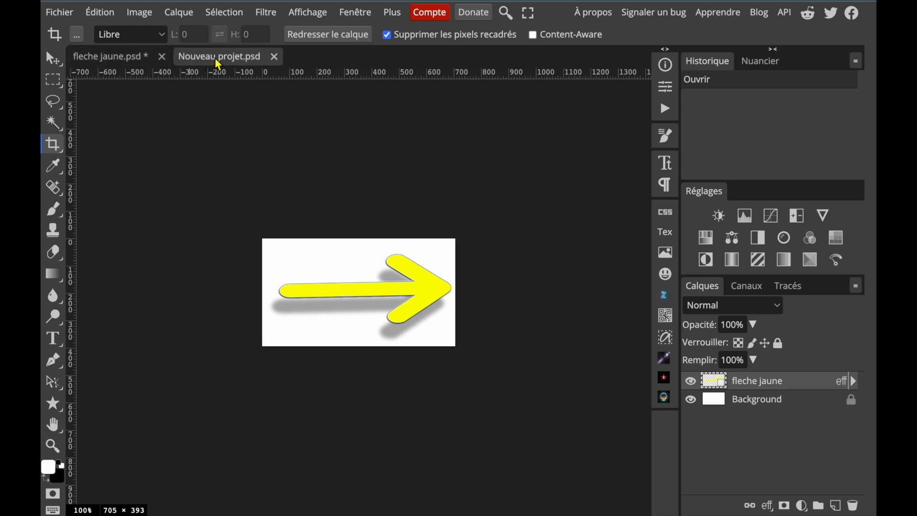
double_click(218, 59)
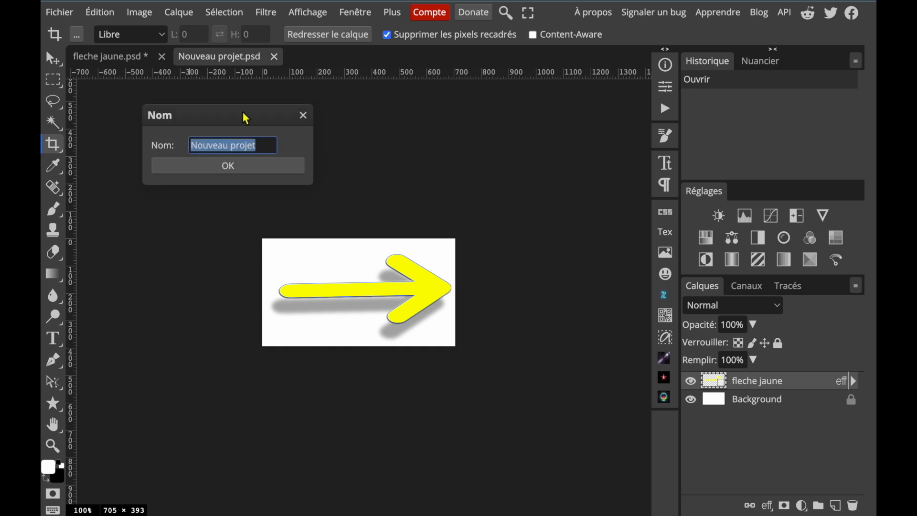
text(fleche rouge)
click(235, 165)
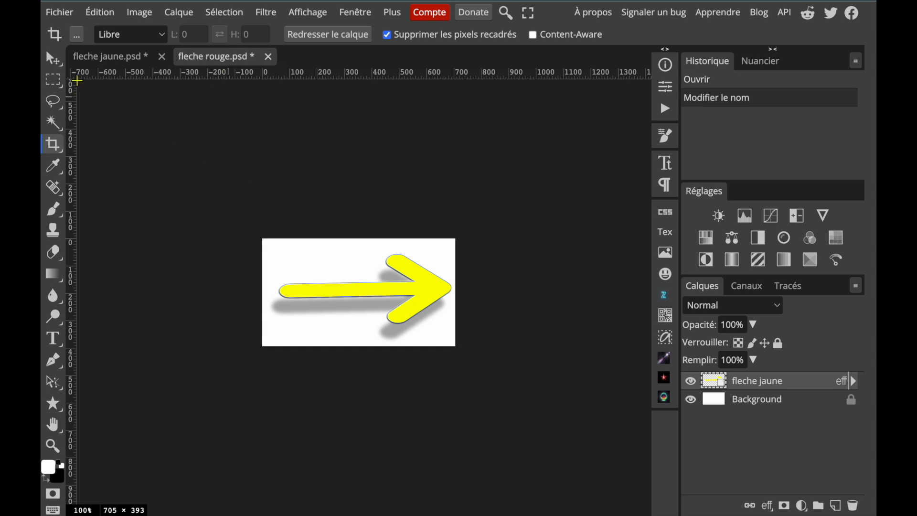
Step: Change the fill colour of the arrow shape in the fleche rouge document to red
click(57, 66)
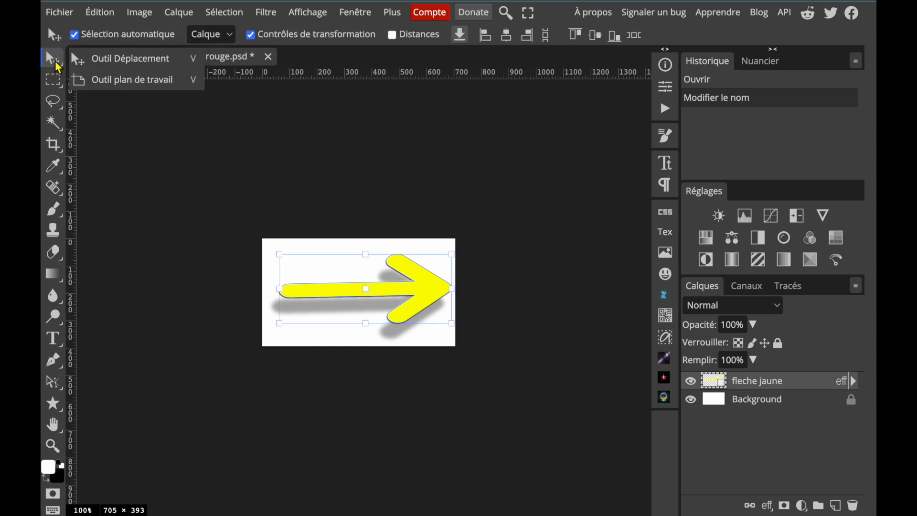
click(427, 296)
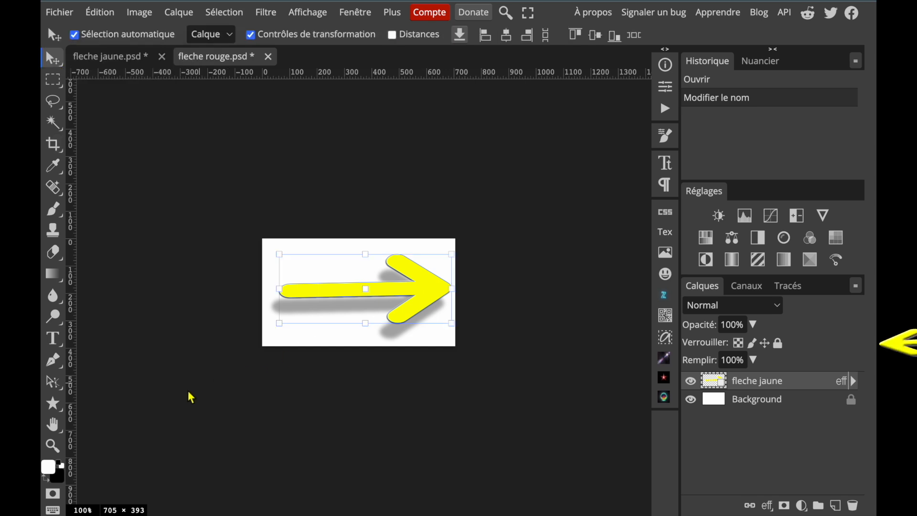
click(53, 403)
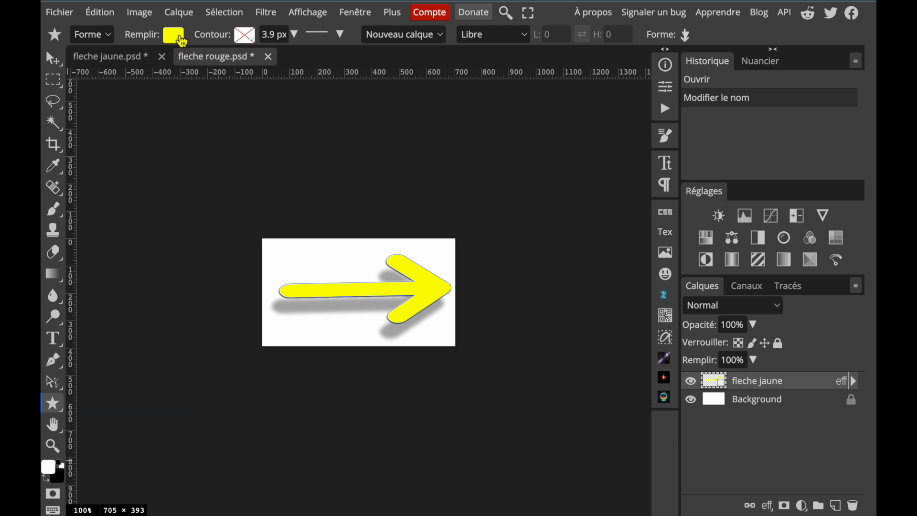
click(180, 40)
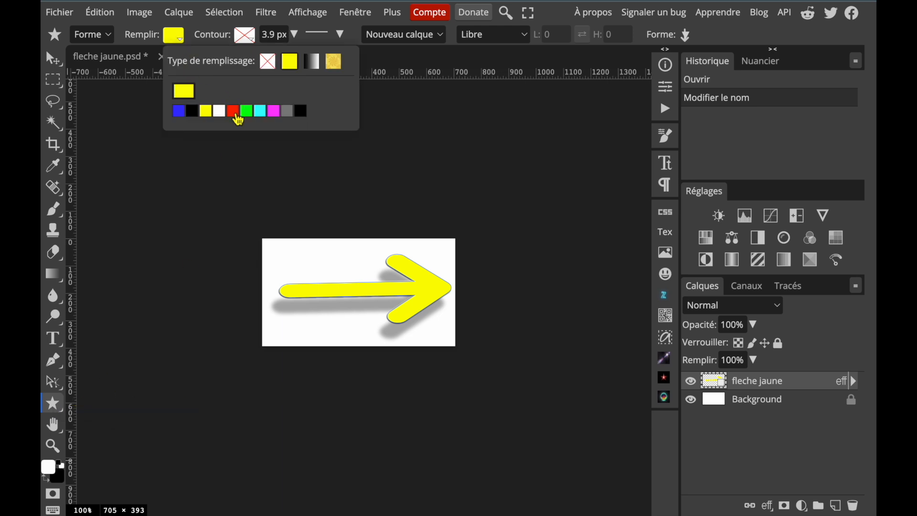
click(234, 113)
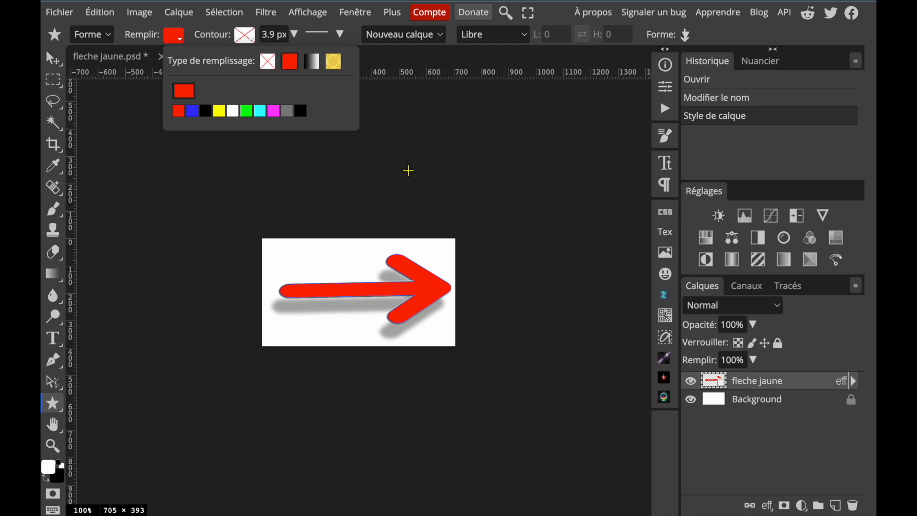
Step: Delete the Background layer from the fleche rouge document
click(54, 60)
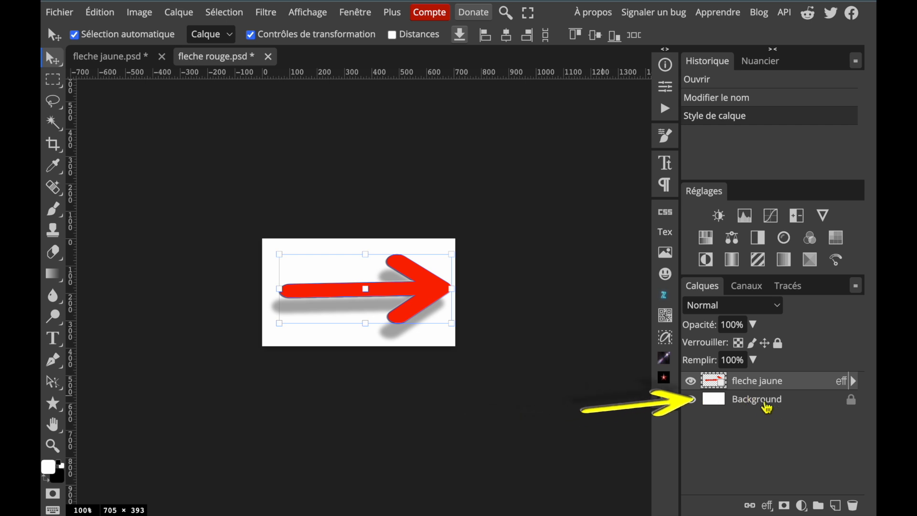
click(767, 407)
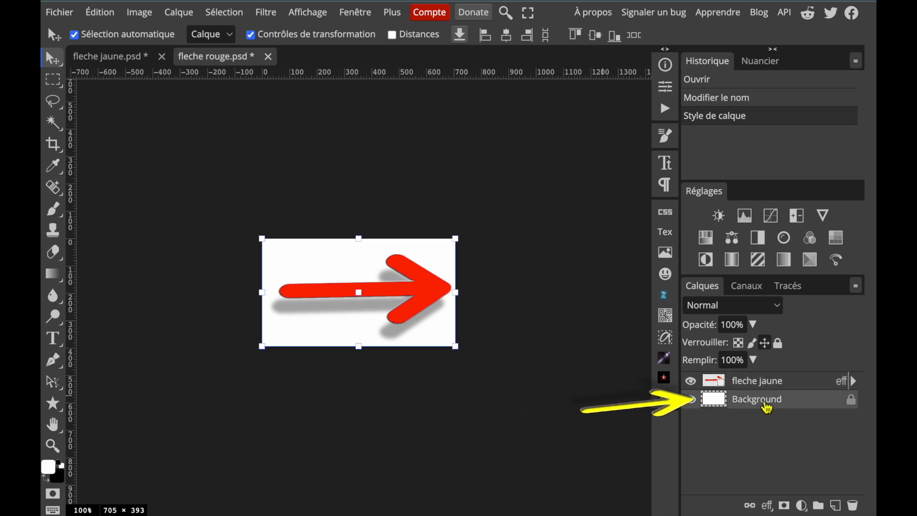
right_click(766, 407)
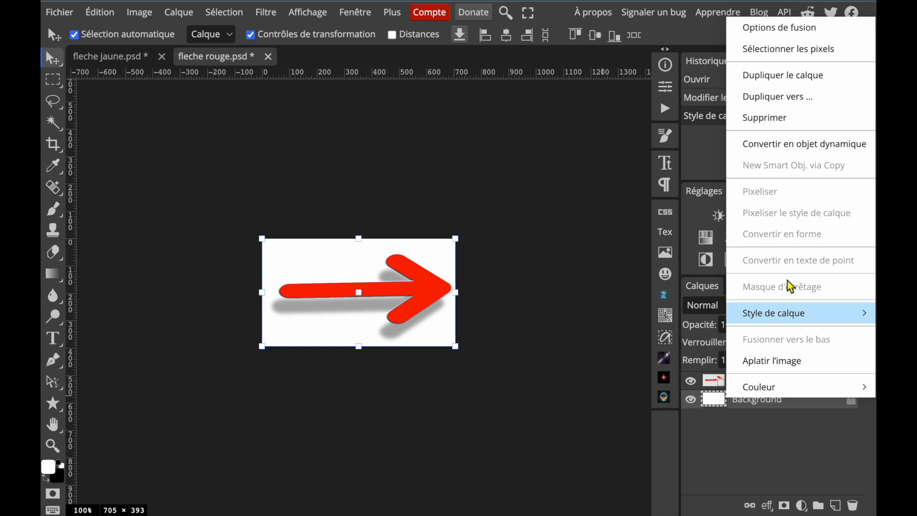
click(798, 119)
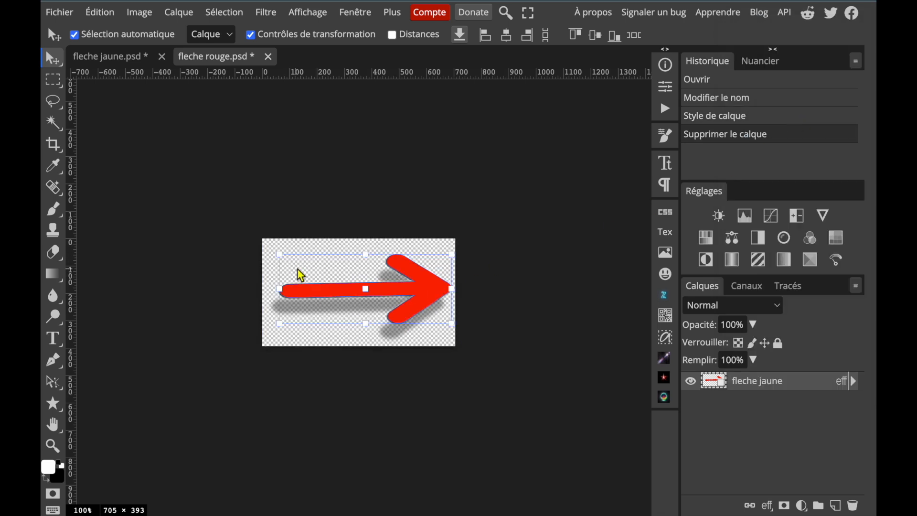
Step: Delete the Background layer from the fleche jaune document
click(105, 57)
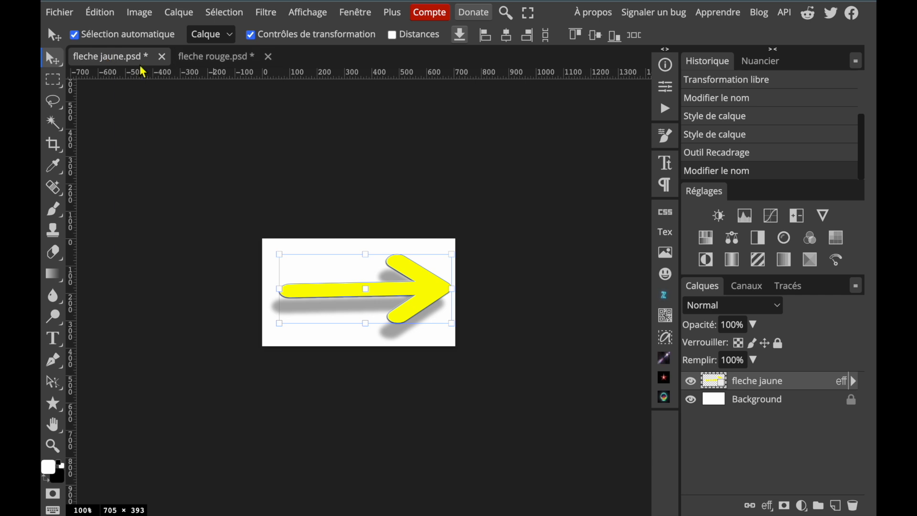
click(796, 405)
right_click(797, 406)
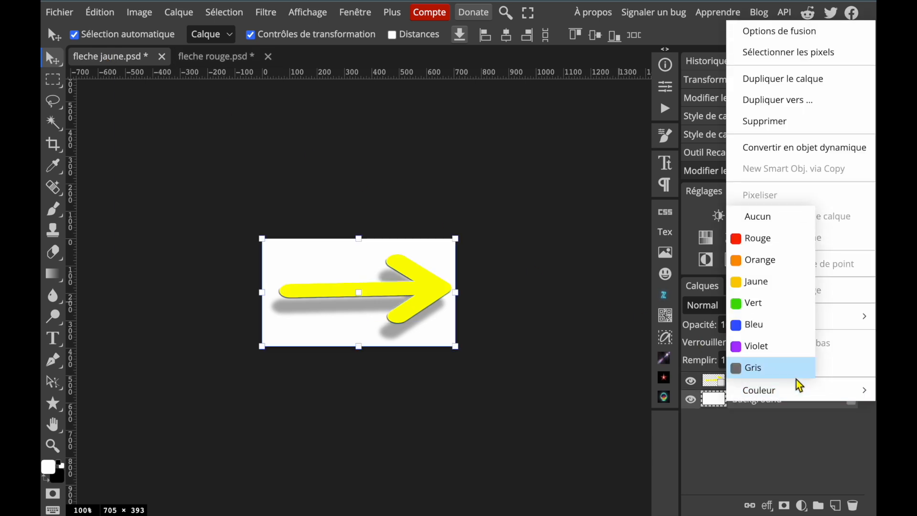
click(774, 125)
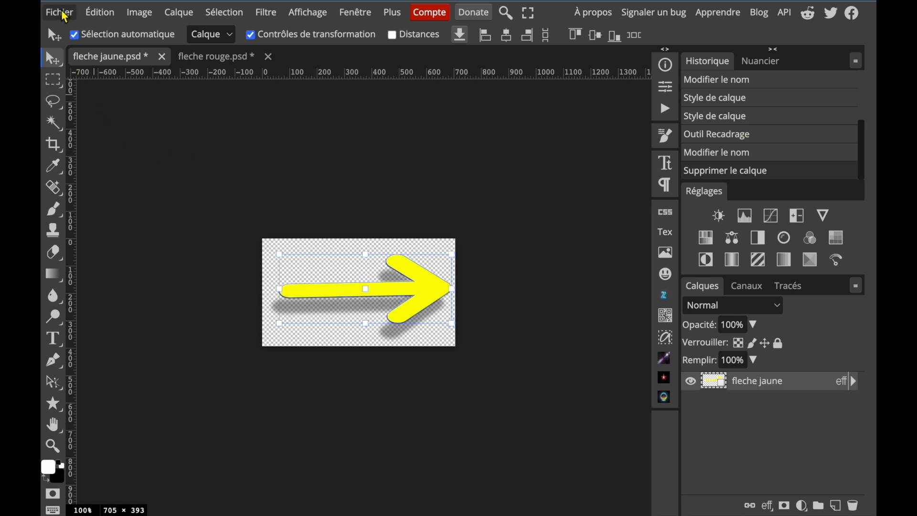
Step: Export the fleche jaune document as a 705 × 393 px PNG at 100% quality
click(62, 12)
mouse_move(163, 212)
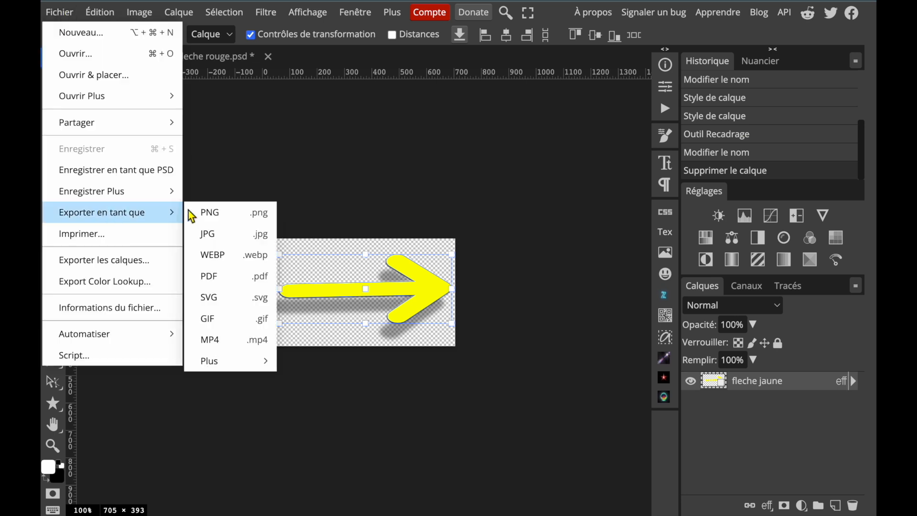
click(203, 212)
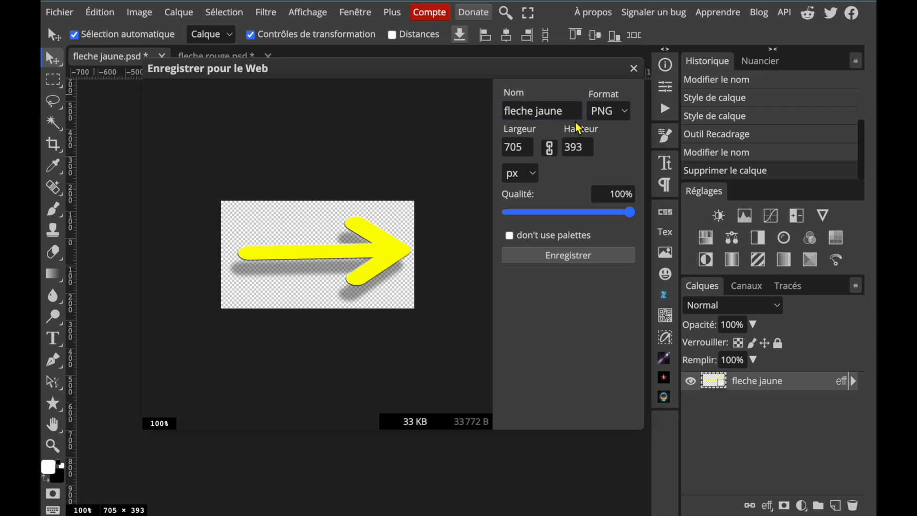
click(555, 258)
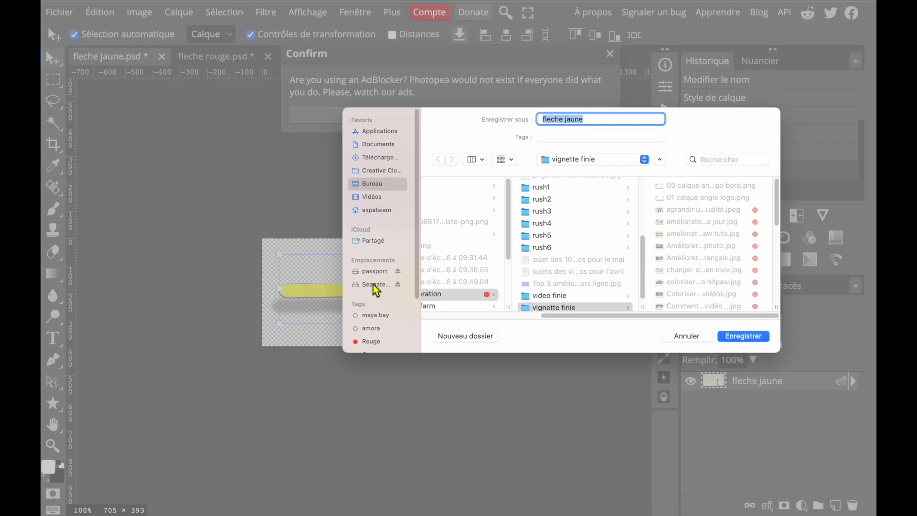
Step: Choose the folder toptutoweb > vignette YT > elements 2 on the passport drive as the save location
click(374, 273)
click(470, 297)
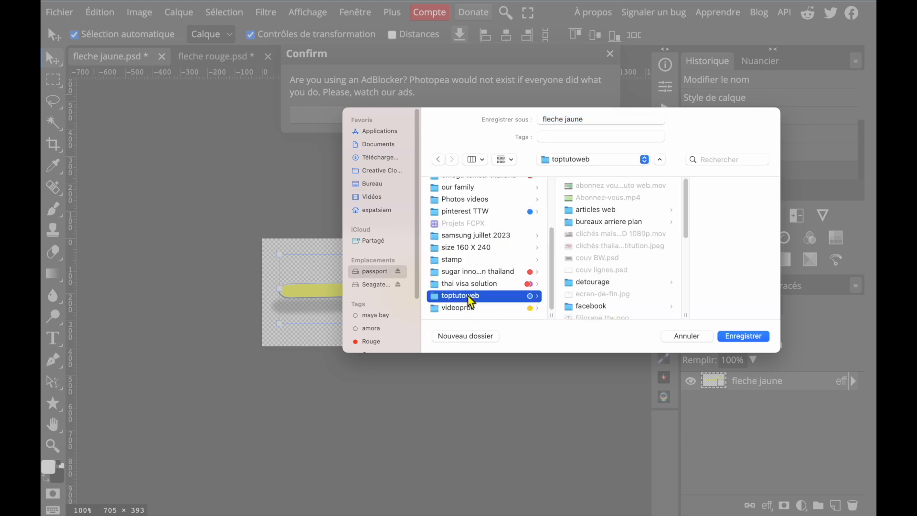
scroll(606, 284, down, 5)
click(599, 310)
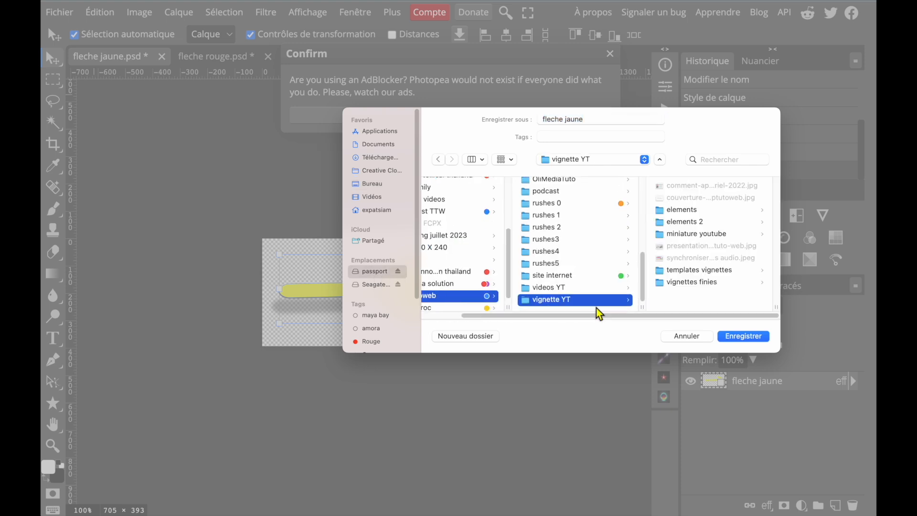
click(683, 210)
scroll(687, 224, down, 5)
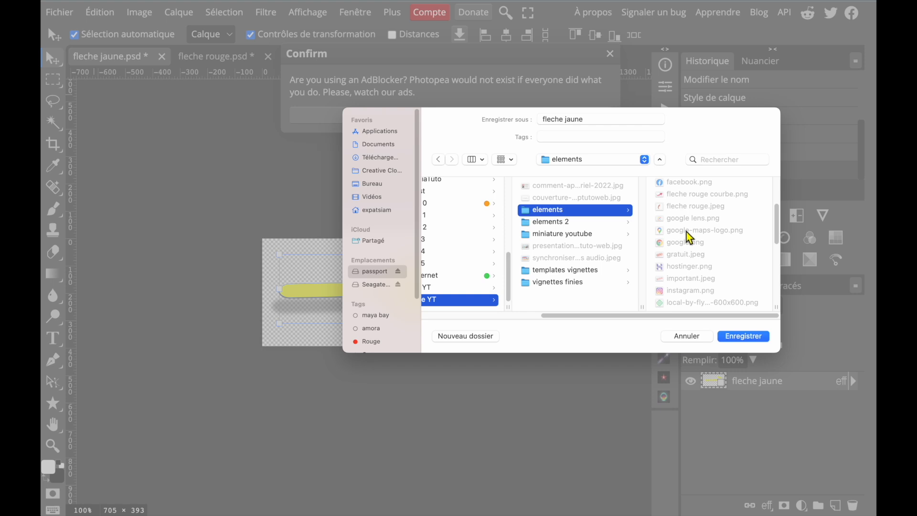
click(547, 223)
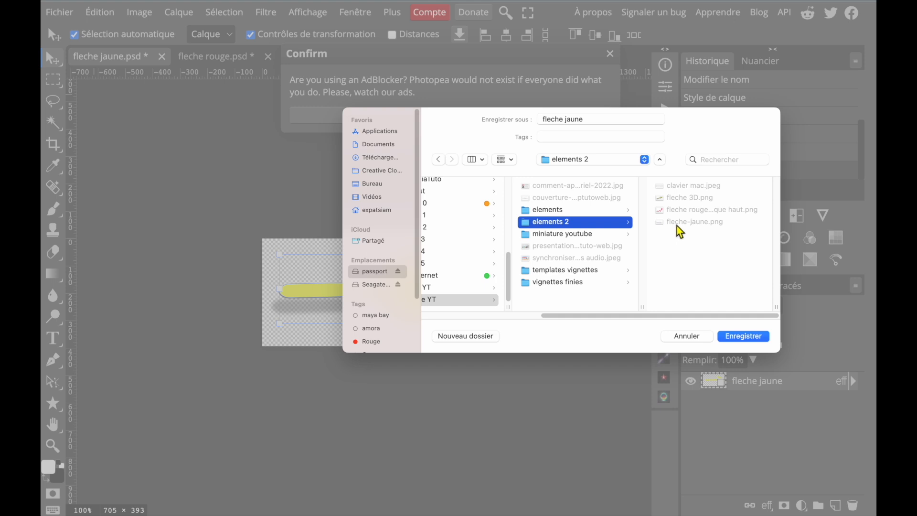
Step: Save the exported PNG as "fleche jaune ombre" and dismiss the ad-blocker notice
click(597, 121)
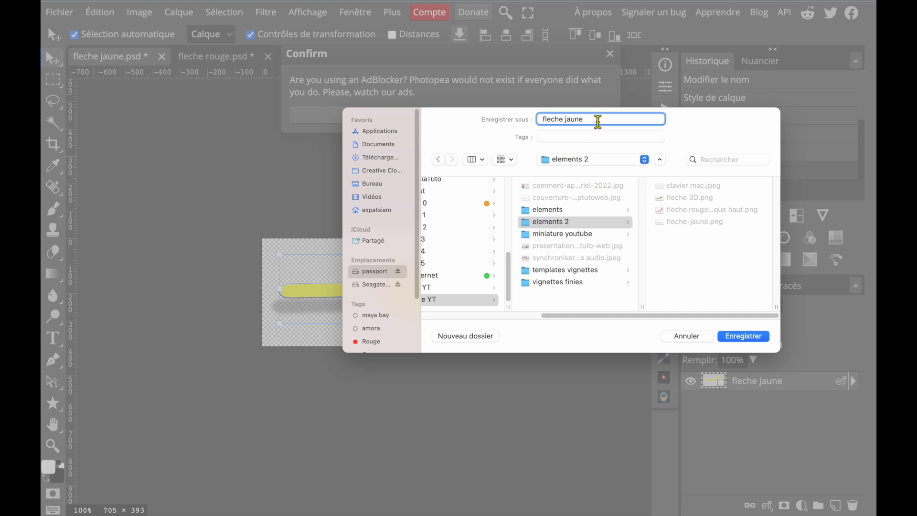
text(ombre)
click(736, 342)
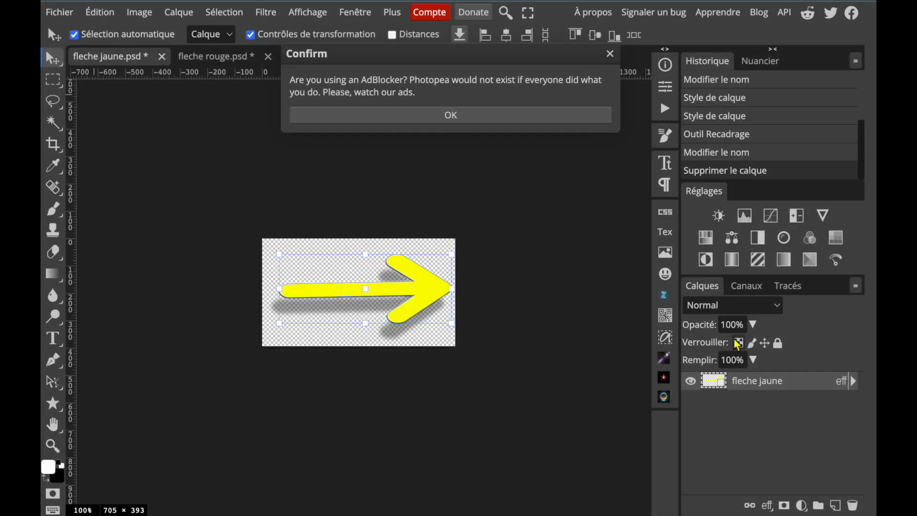
click(447, 114)
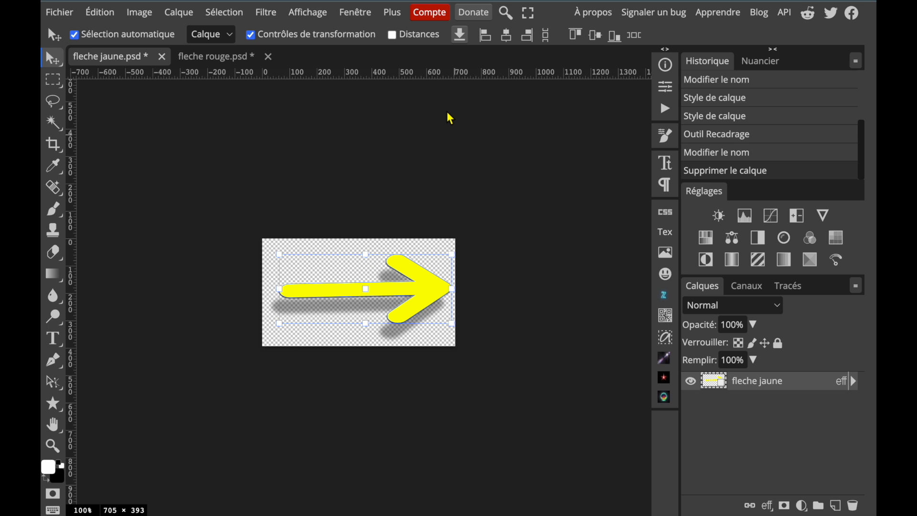
Step: Export the fleche rouge document as a PNG named "fleche rouge ombre" in the elements 2 folder
click(231, 61)
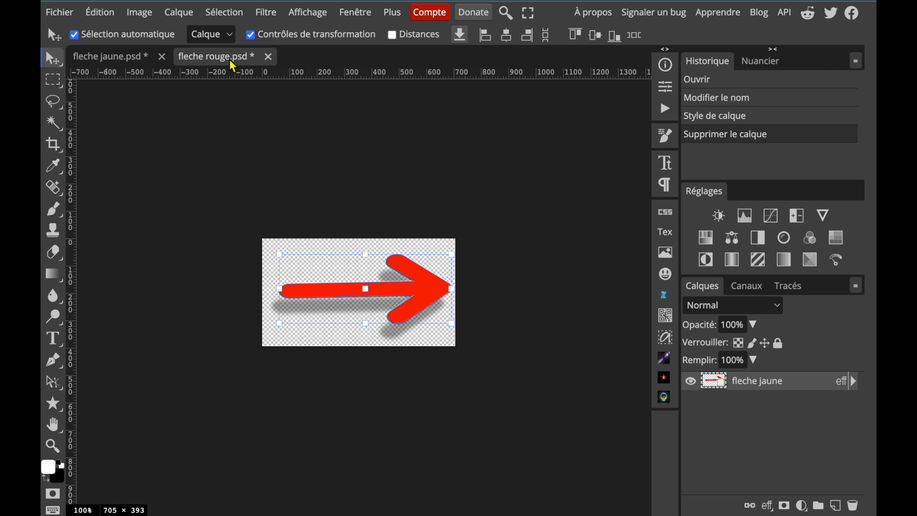
click(59, 12)
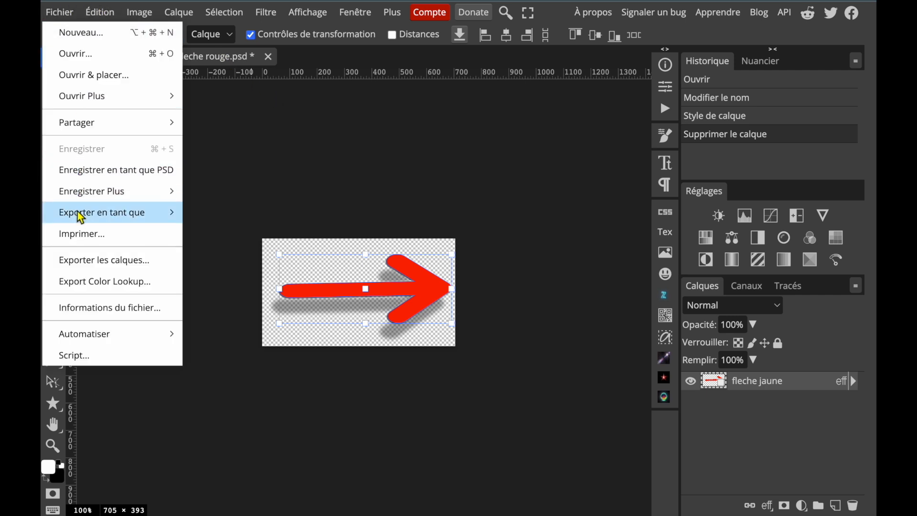
mouse_move(81, 218)
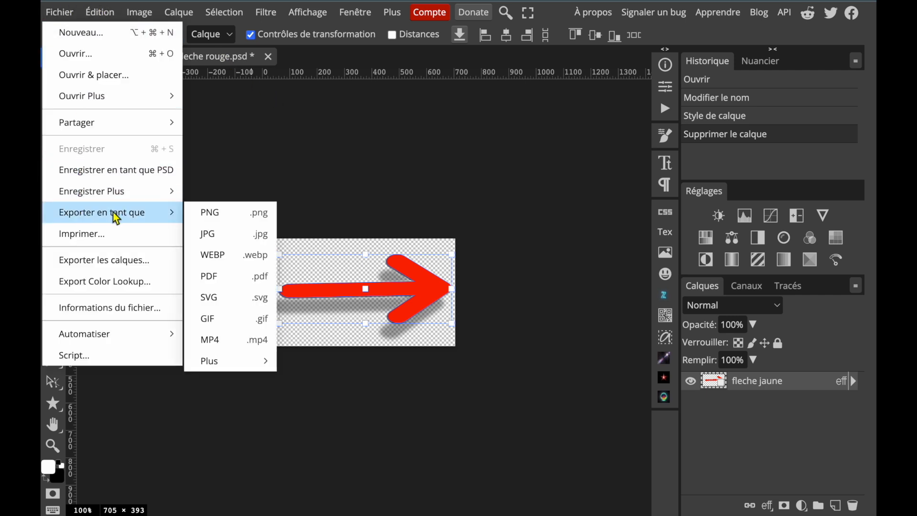
click(228, 215)
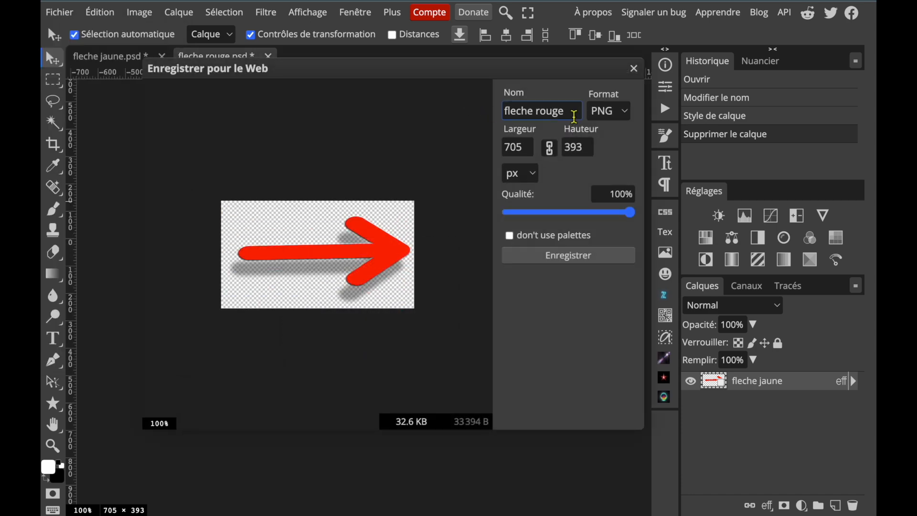
click(552, 258)
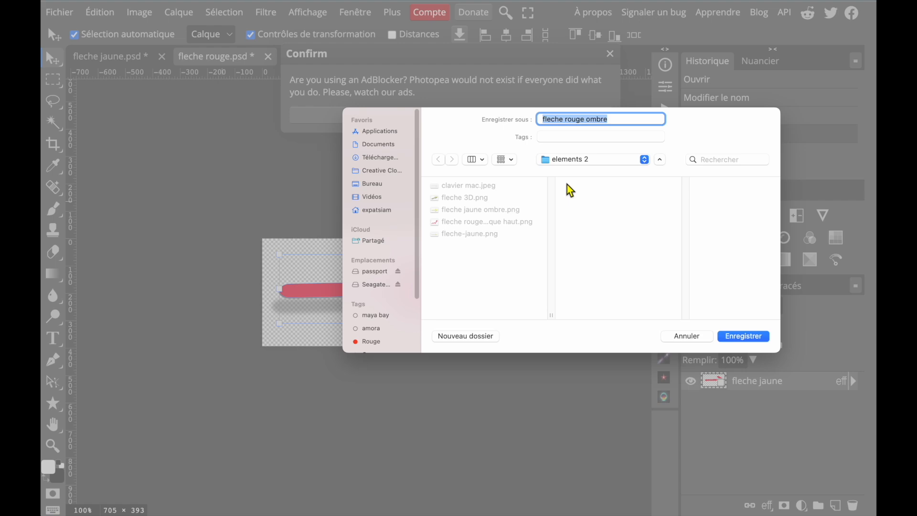
click(737, 340)
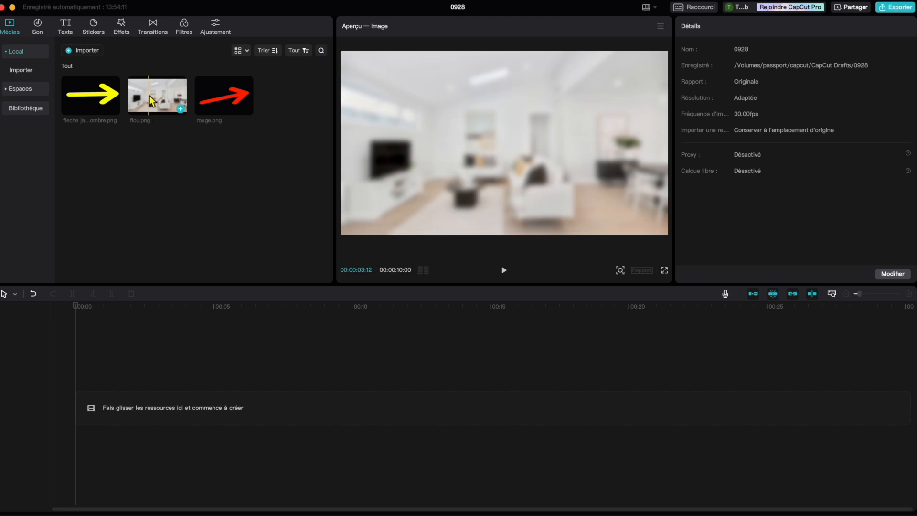
Step: In CapCut, add flou.png to the timeline and place fleche jaune ombre.png on a track above it
click(180, 109)
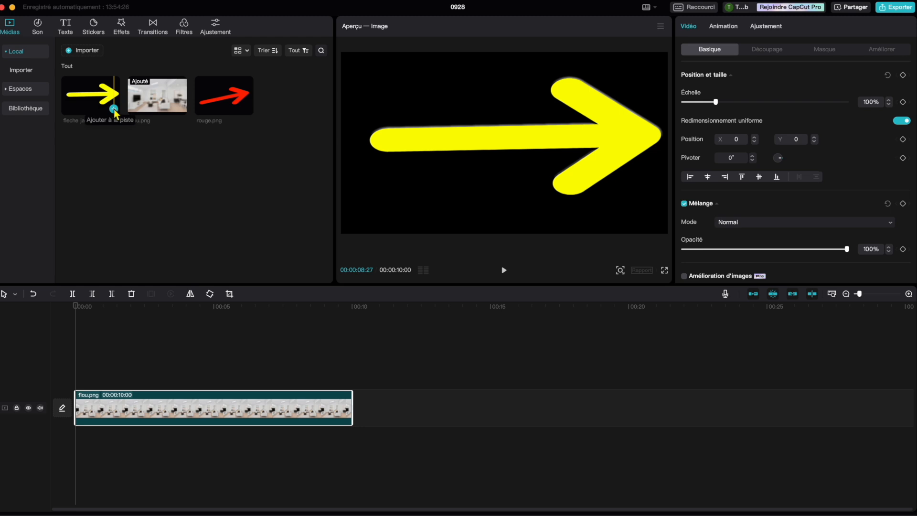
click(113, 109)
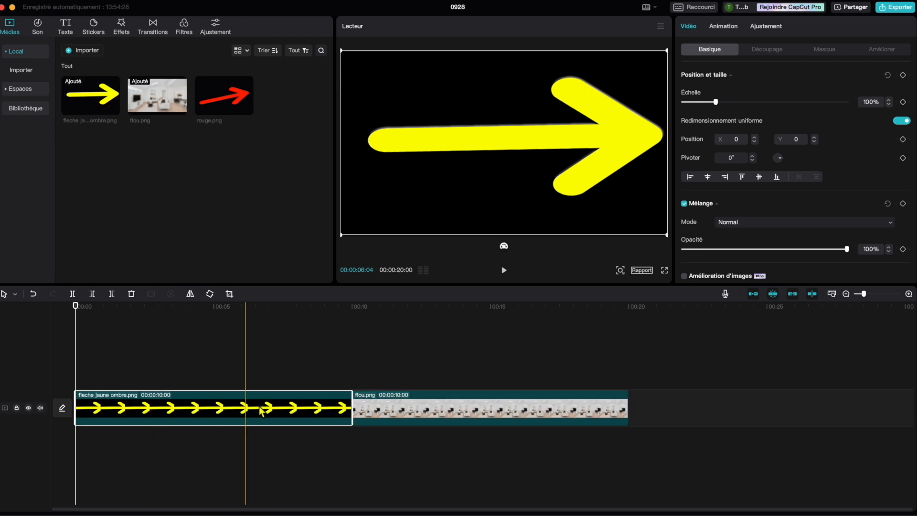
drag(224, 409, 216, 372)
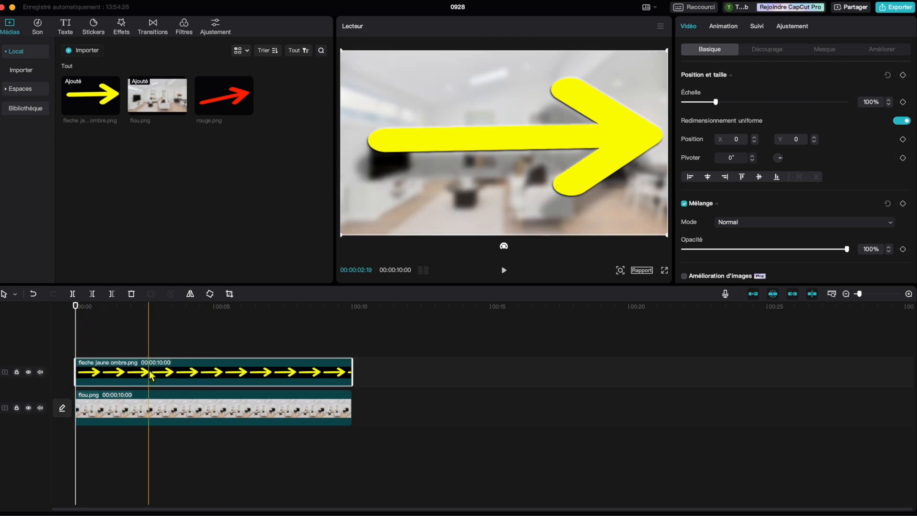
Step: Scale the yellow arrow to 33%, move it to about X -681, Y 72 and rotate it to 17°
click(159, 310)
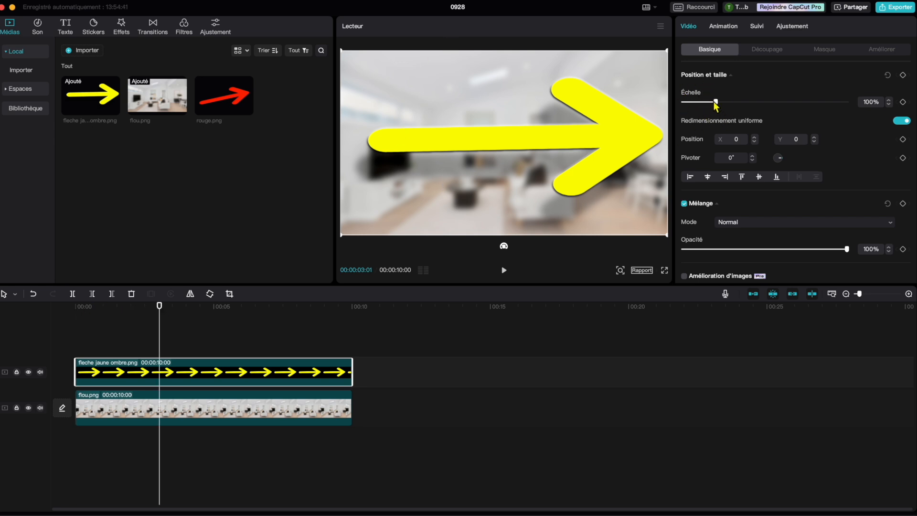
drag(716, 105, 693, 105)
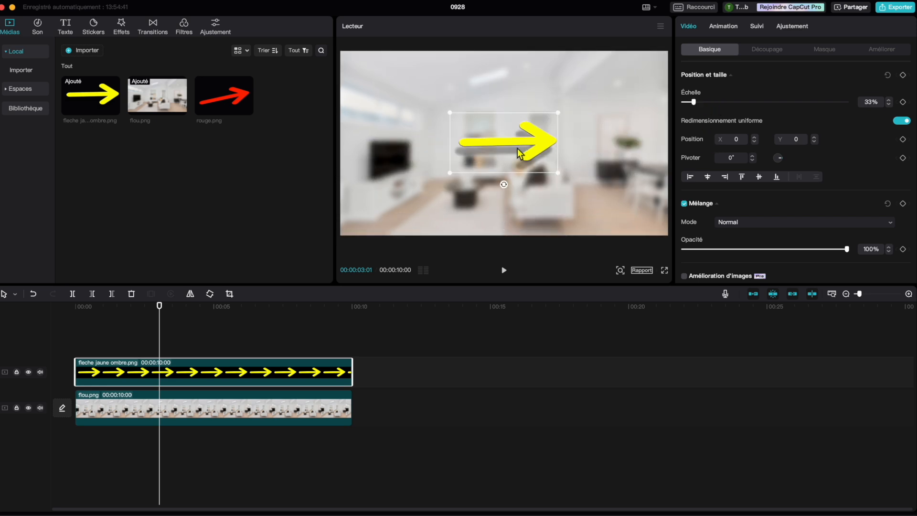
drag(541, 152, 483, 146)
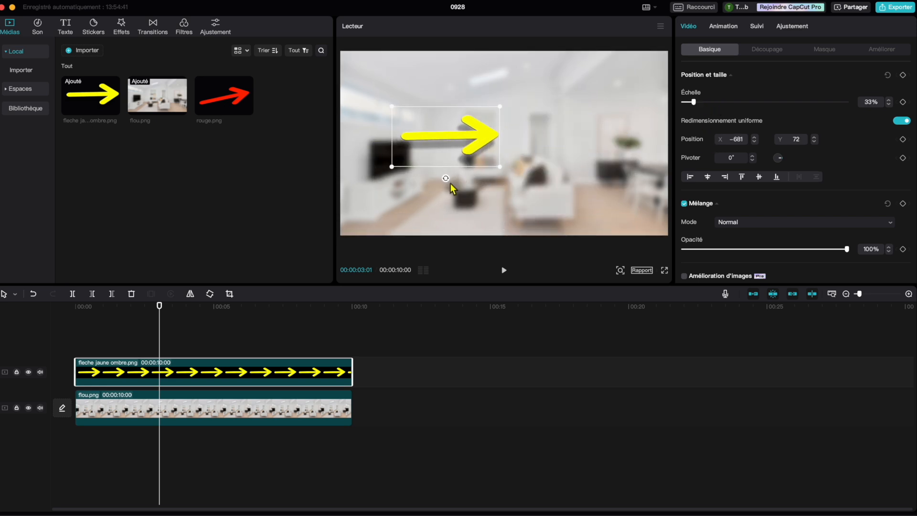
mouse_move(445, 179)
mouse_down()
mouse_move(453, 181)
mouse_move(434, 180)
mouse_up()
Step: Add rouge.png on a new track above the yellow arrow and scale it to 65%
drag(239, 100, 77, 339)
click(144, 328)
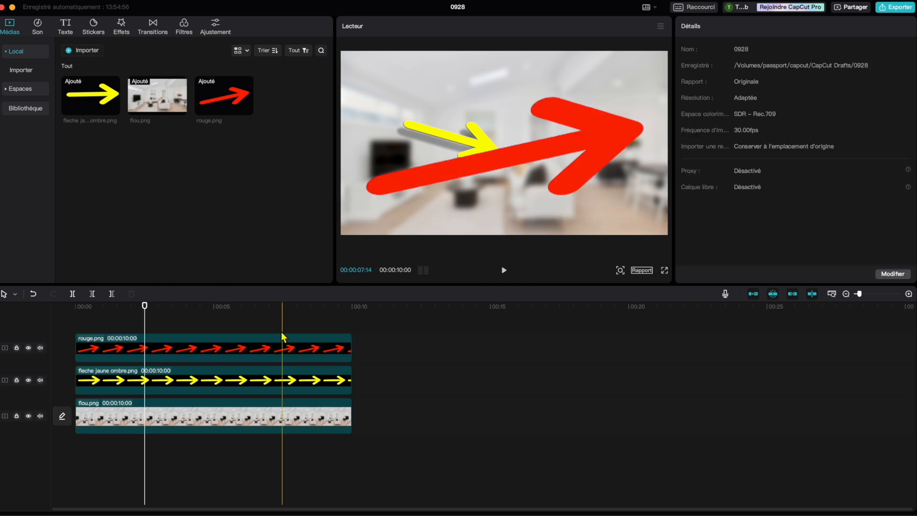
click(267, 343)
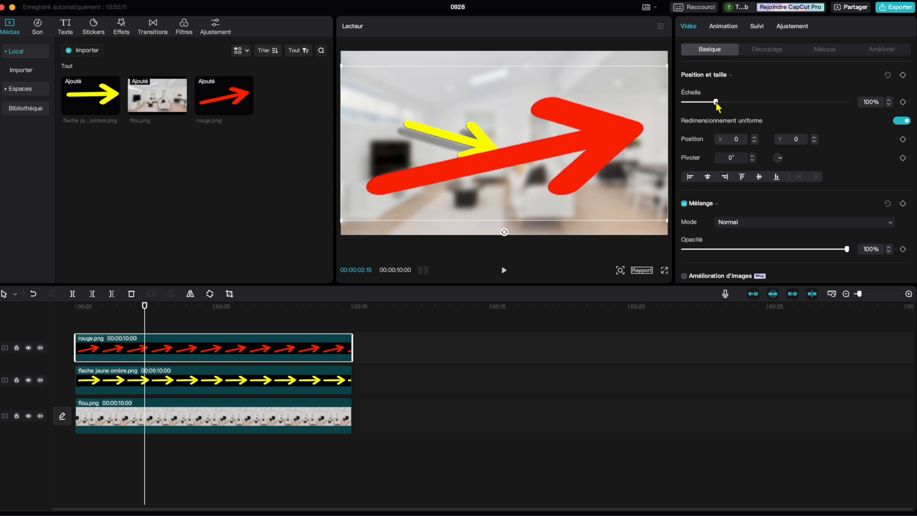
drag(715, 102, 705, 107)
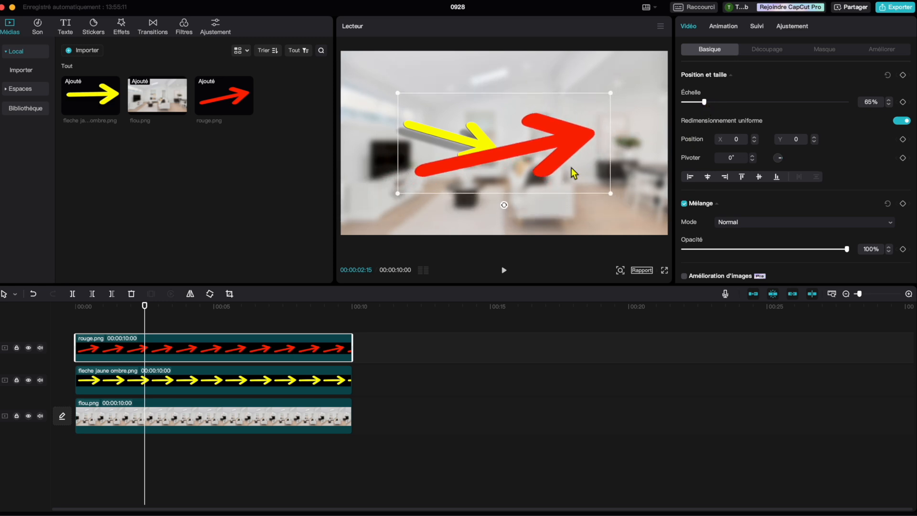
Step: Rotate the red arrow to 159° and move it into the upper-right area of the room image
drag(504, 204, 483, 100)
drag(430, 218, 454, 195)
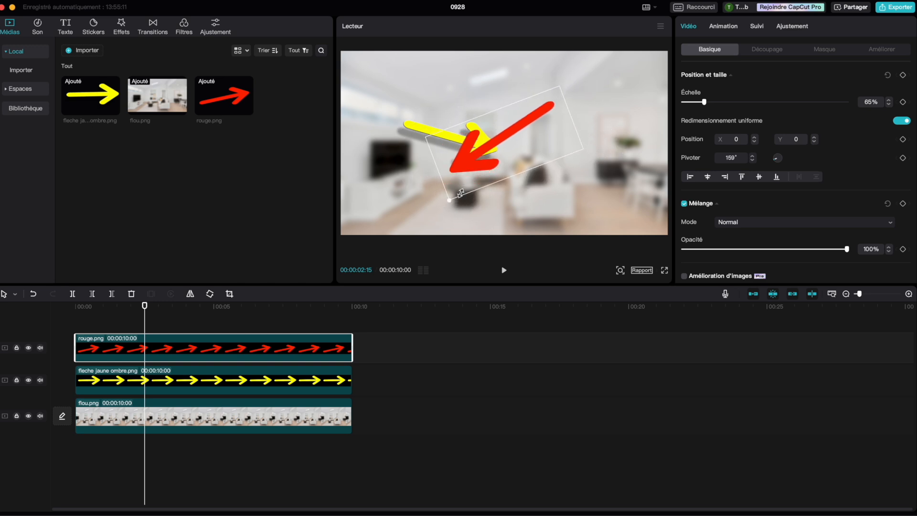
drag(477, 161, 584, 118)
Step: Add opacity keyframes at 100% to the fleche jaune ombre.png clip at 00:00:00:00 and 00:00:01:18
click(201, 381)
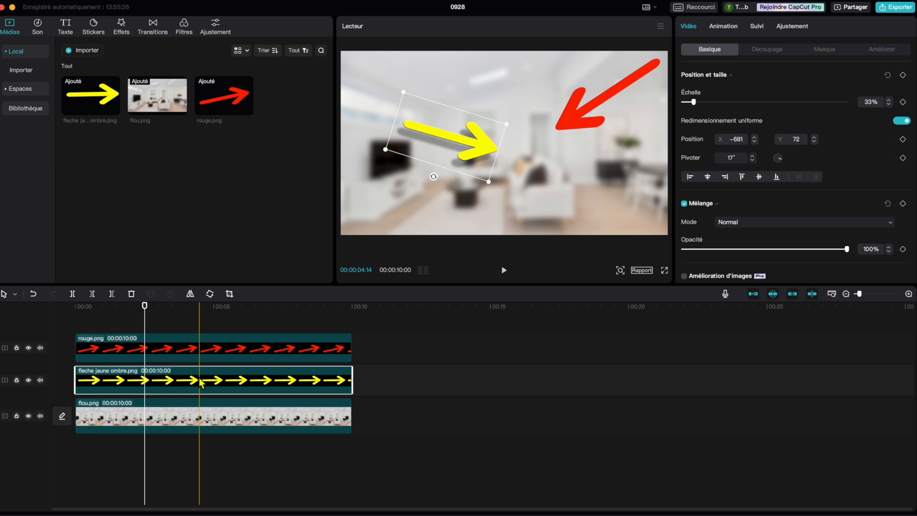
drag(148, 311, 78, 317)
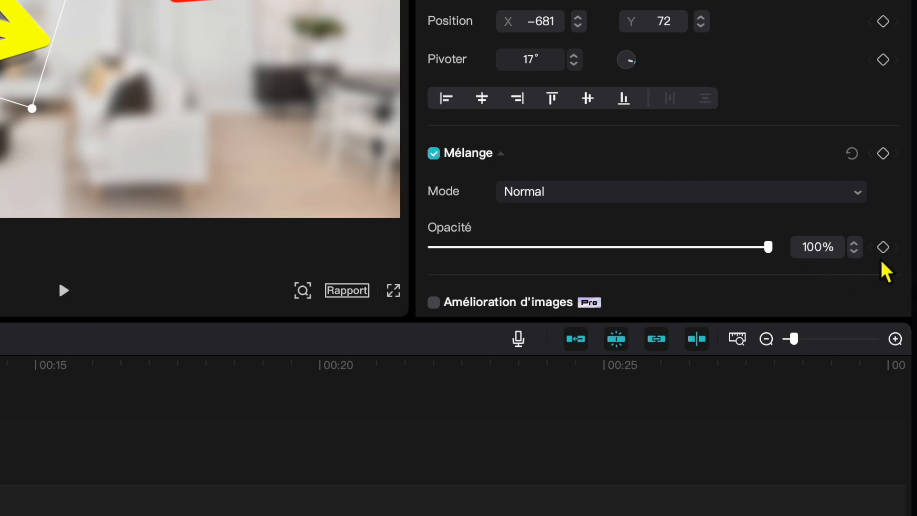
click(882, 247)
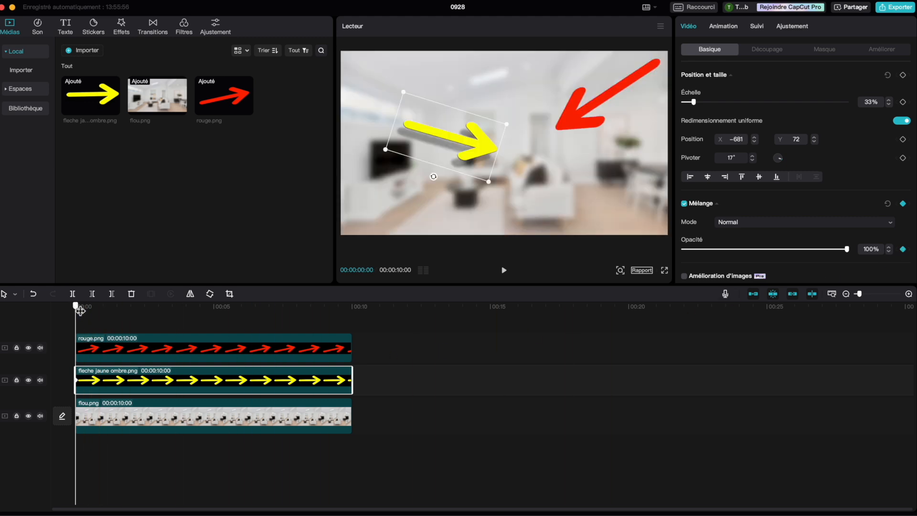
drag(76, 306, 119, 306)
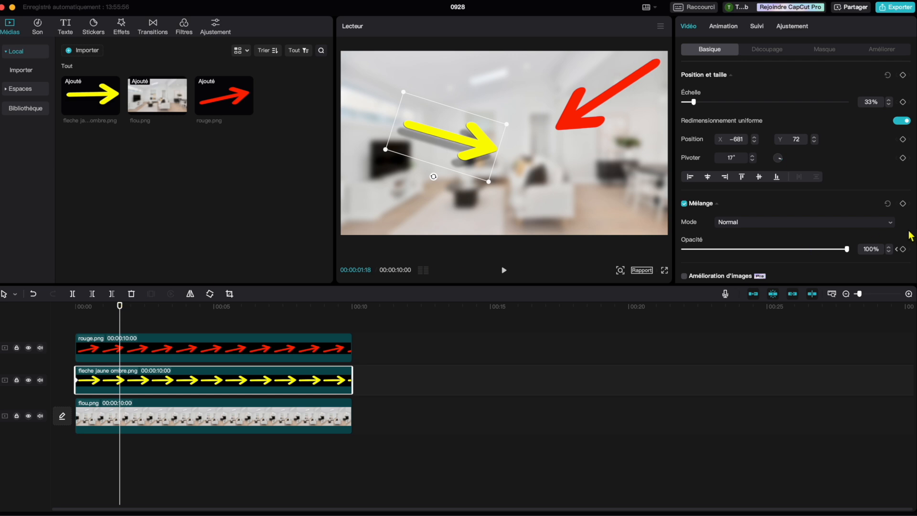
click(902, 249)
Step: Add opacity keyframes at 100% to the yellow arrow clip at 00:00:08:09 and 00:00:10:00
drag(170, 311, 308, 316)
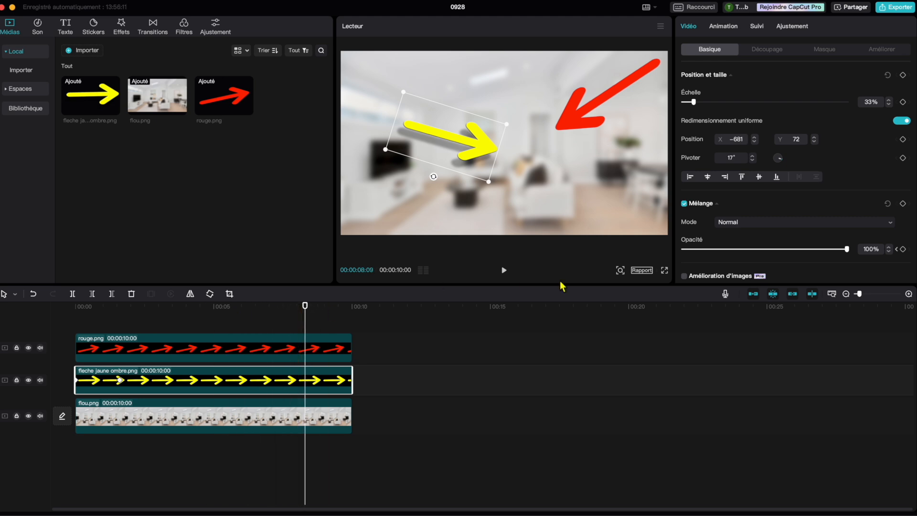
click(903, 250)
drag(305, 310, 352, 310)
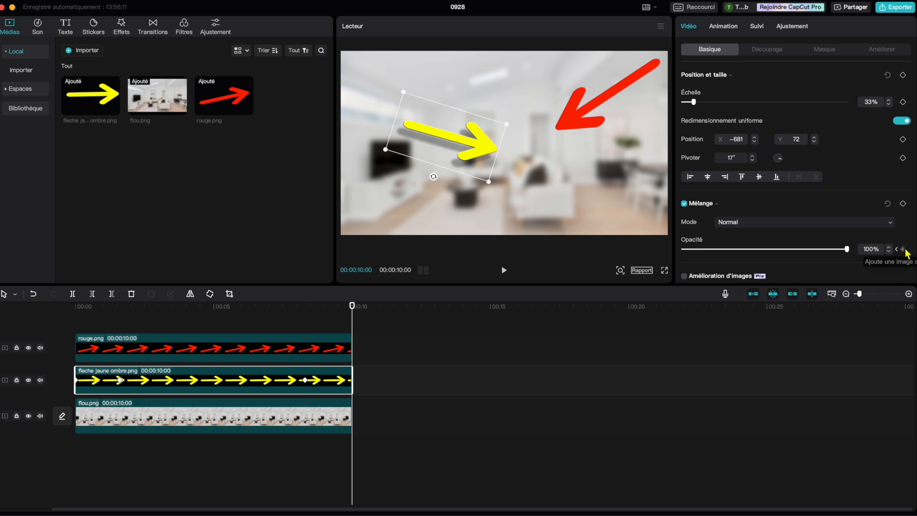
click(905, 249)
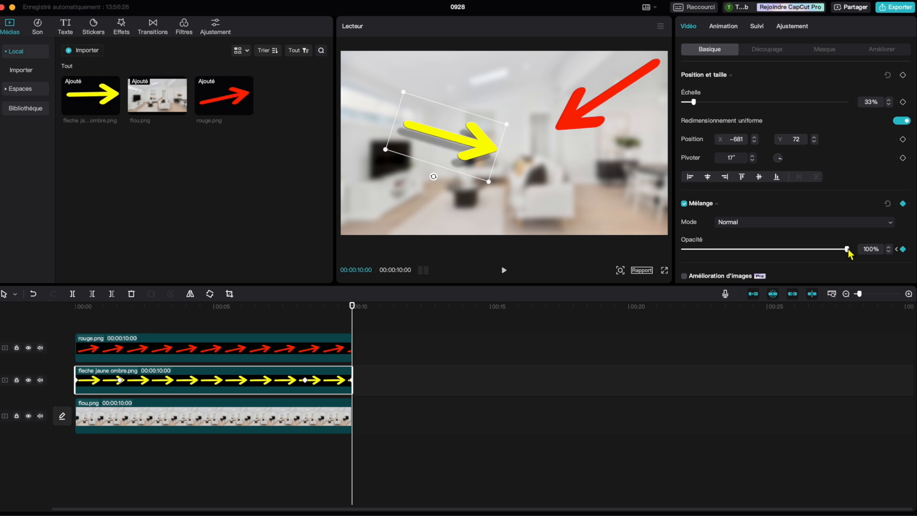
Step: Make the yellow arrow fully transparent at its opacity keyframes at 00:00:10:00 and 00:00:00:00, then deselect the clip
drag(849, 249, 727, 250)
drag(352, 306, 71, 317)
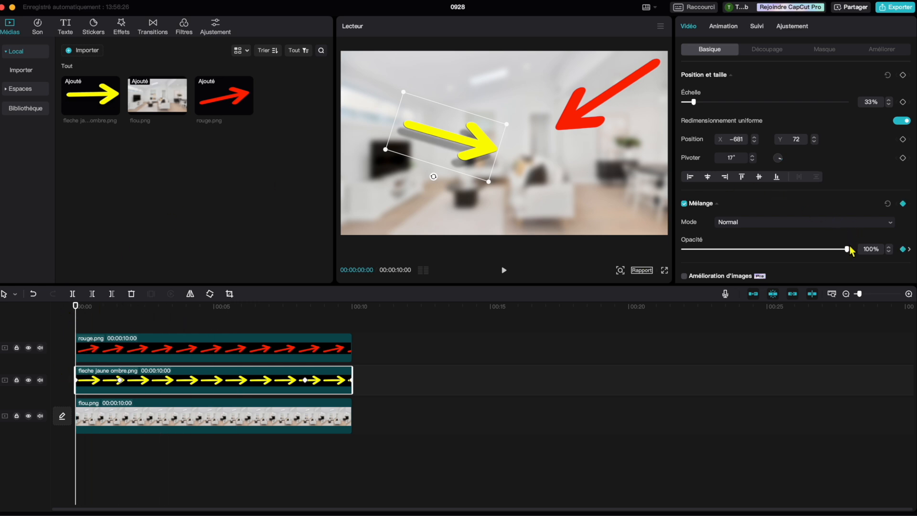
drag(847, 249, 598, 251)
click(379, 320)
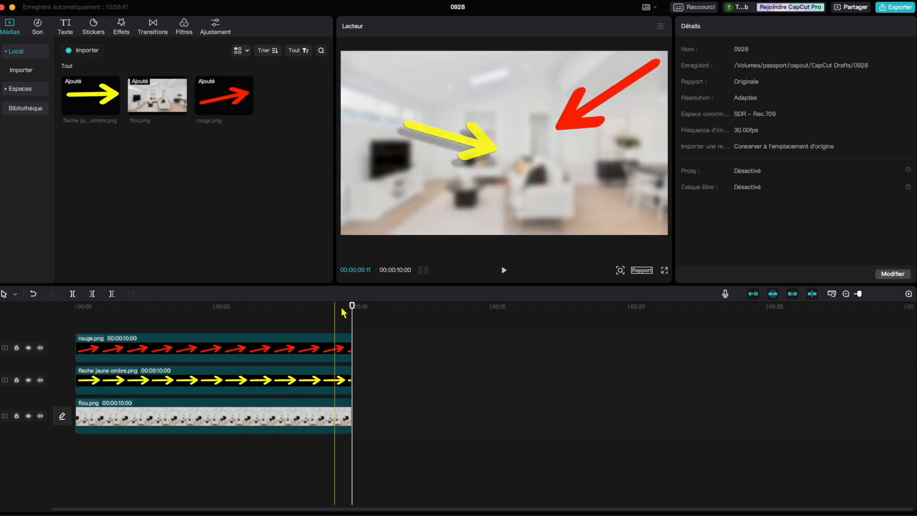
Step: Play the start and end of the timeline to preview the yellow arrow's fade-in and fade-out
drag(355, 304, 28, 307)
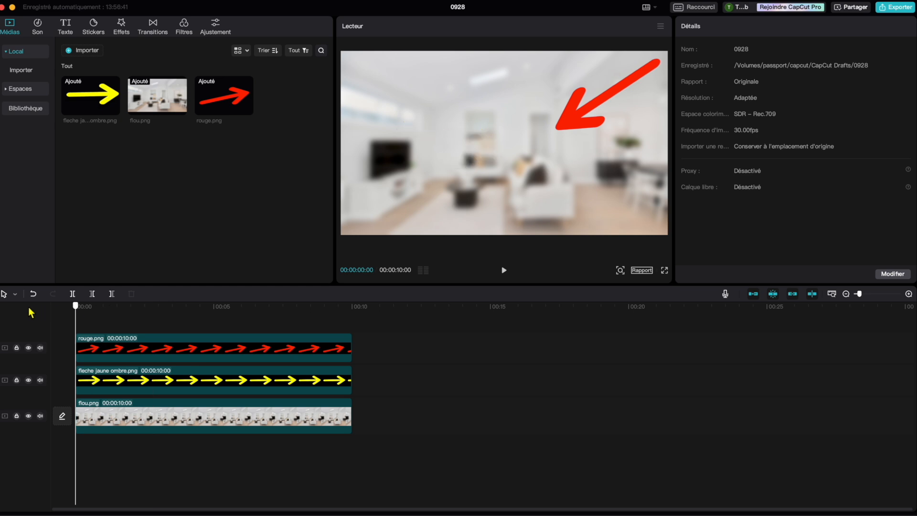
key(space)
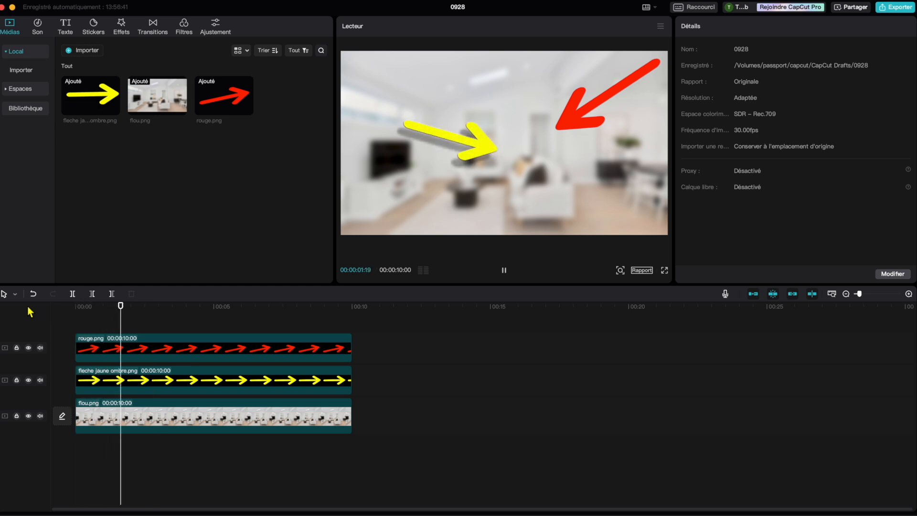
click(144, 314)
drag(145, 310, 299, 308)
key(space)
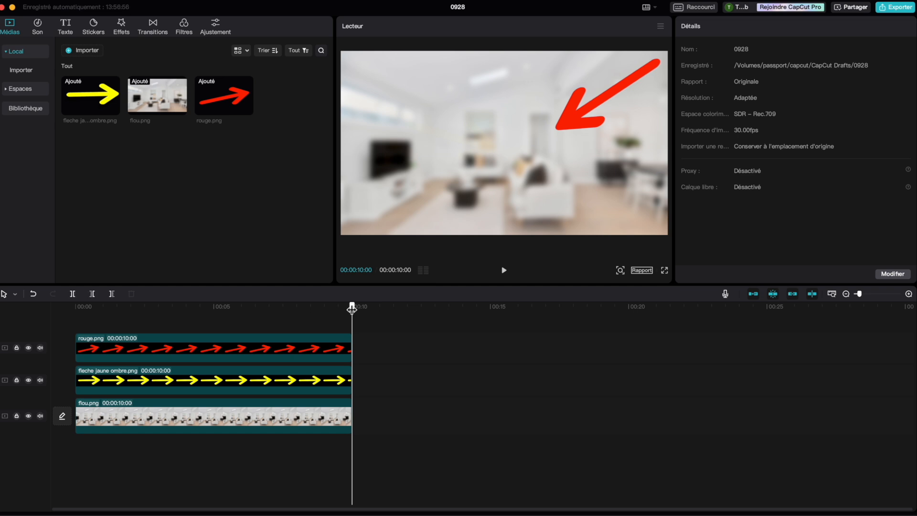
Step: Move the red arrow off-frame to about X 2604, Y 1339 and add a position and size keyframe at 00:00:00:00
drag(353, 309, 76, 309)
click(112, 348)
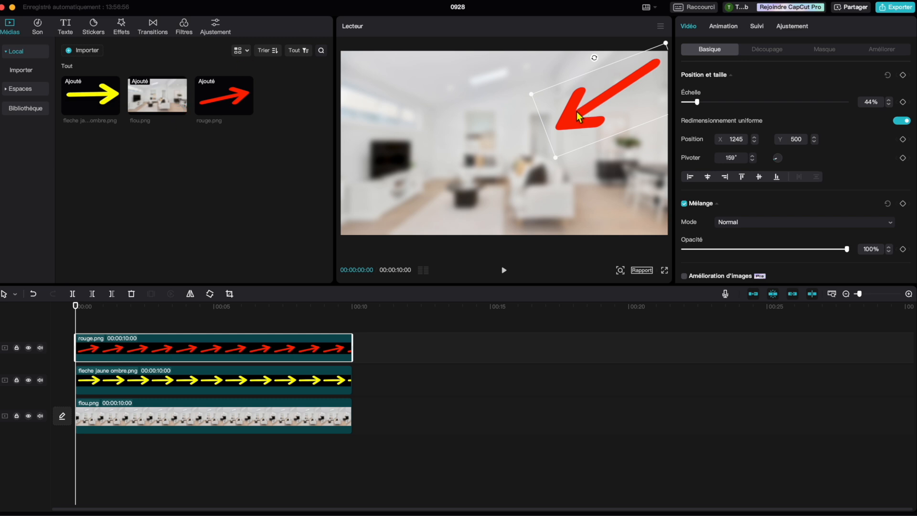
drag(576, 111, 693, 47)
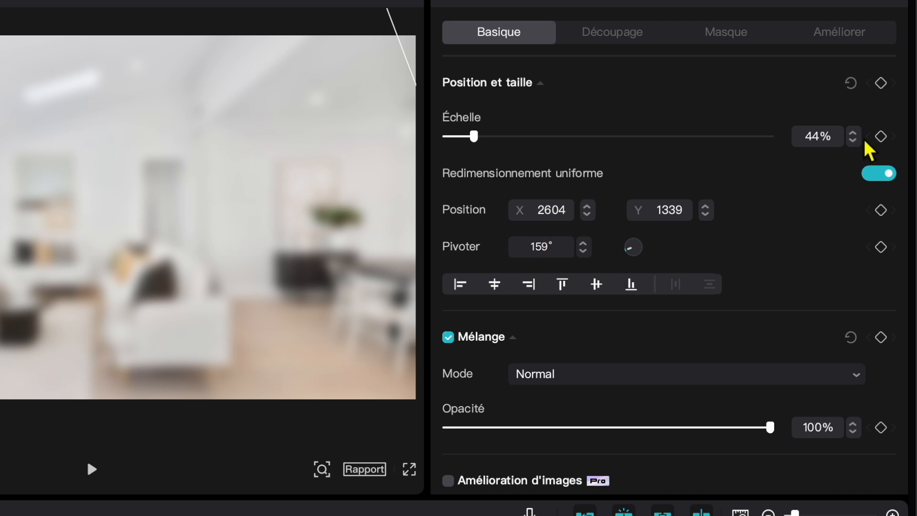
click(882, 84)
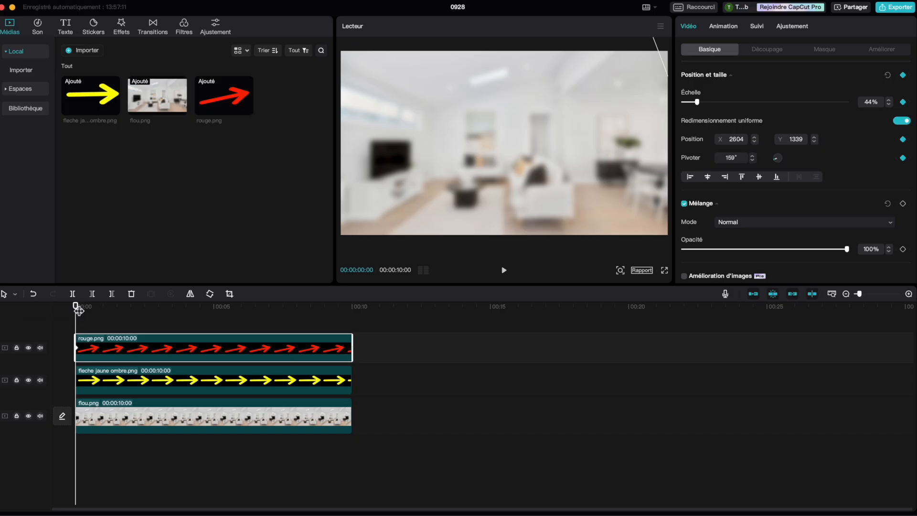
Step: Add a position and size keyframe to rouge.png at 00:00:10:00 and move the arrow off-frame to about X -2885, Y -1519
drag(78, 311, 886, 83)
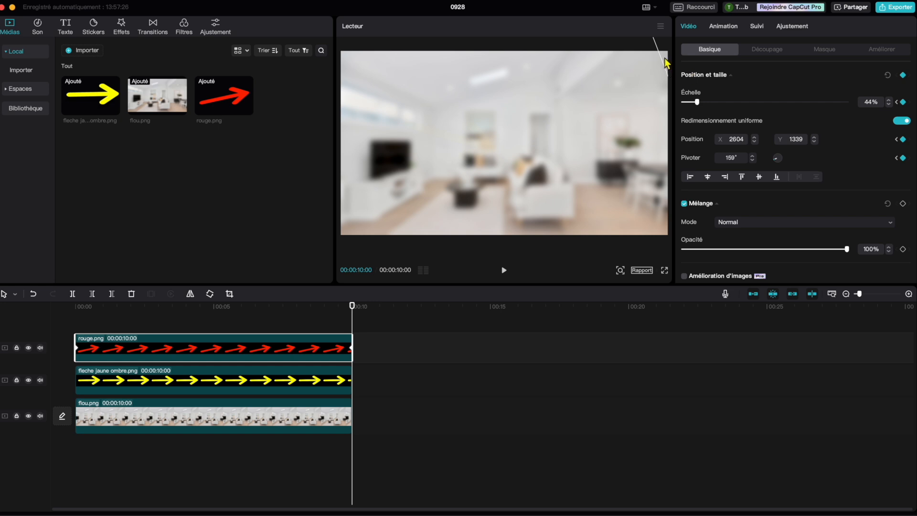
drag(665, 62, 248, 284)
click(620, 271)
drag(601, 286, 596, 289)
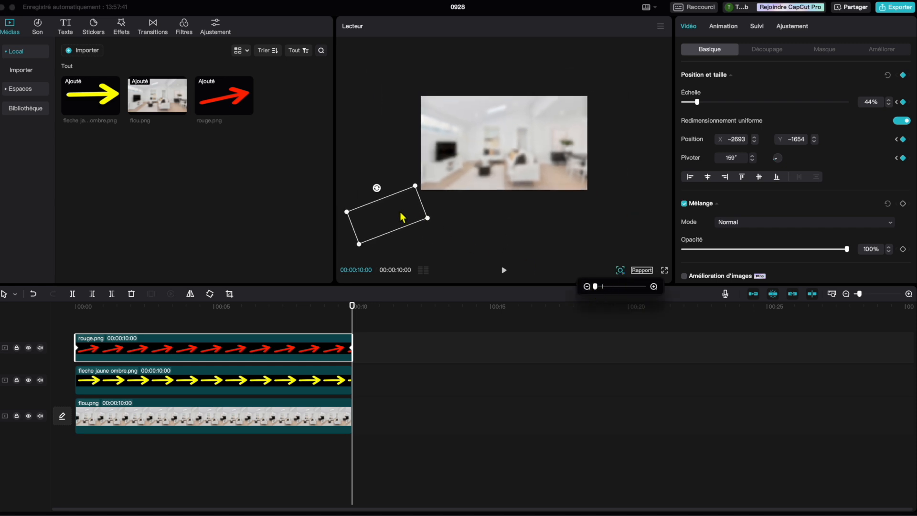
drag(400, 218, 395, 211)
Step: Play the timeline from the start with the full-size preview to check the red arrow's diagonal movement
mouse_move(621, 272)
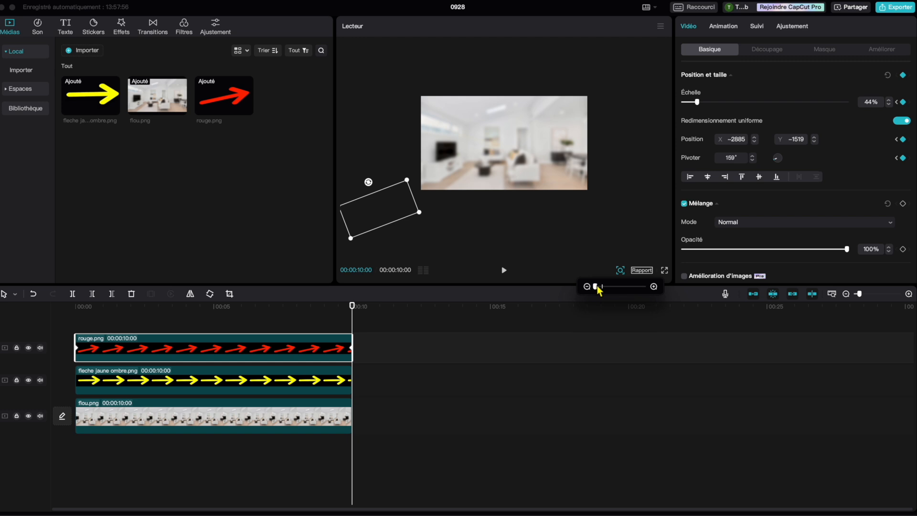
click(603, 287)
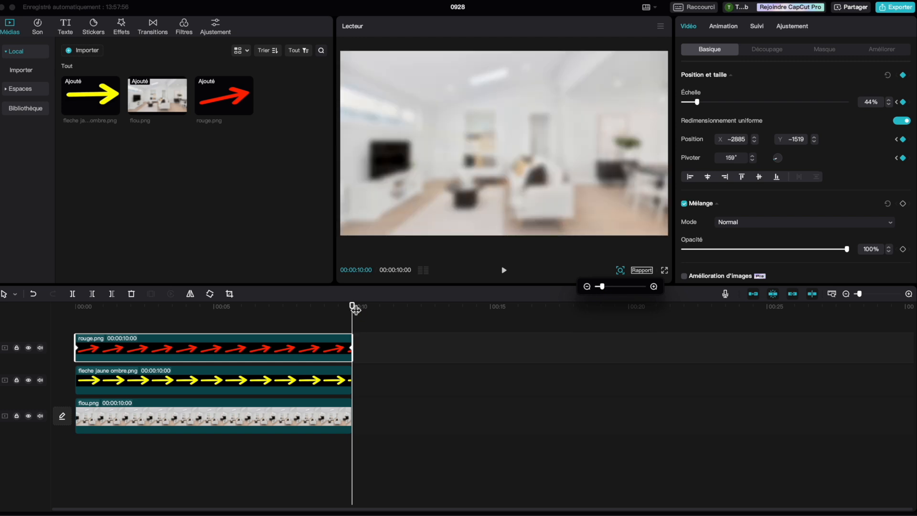
key(space)
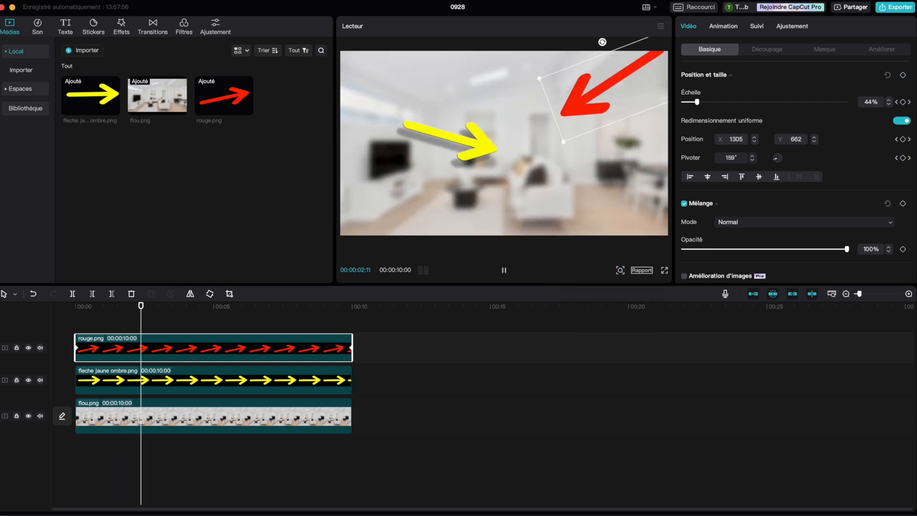